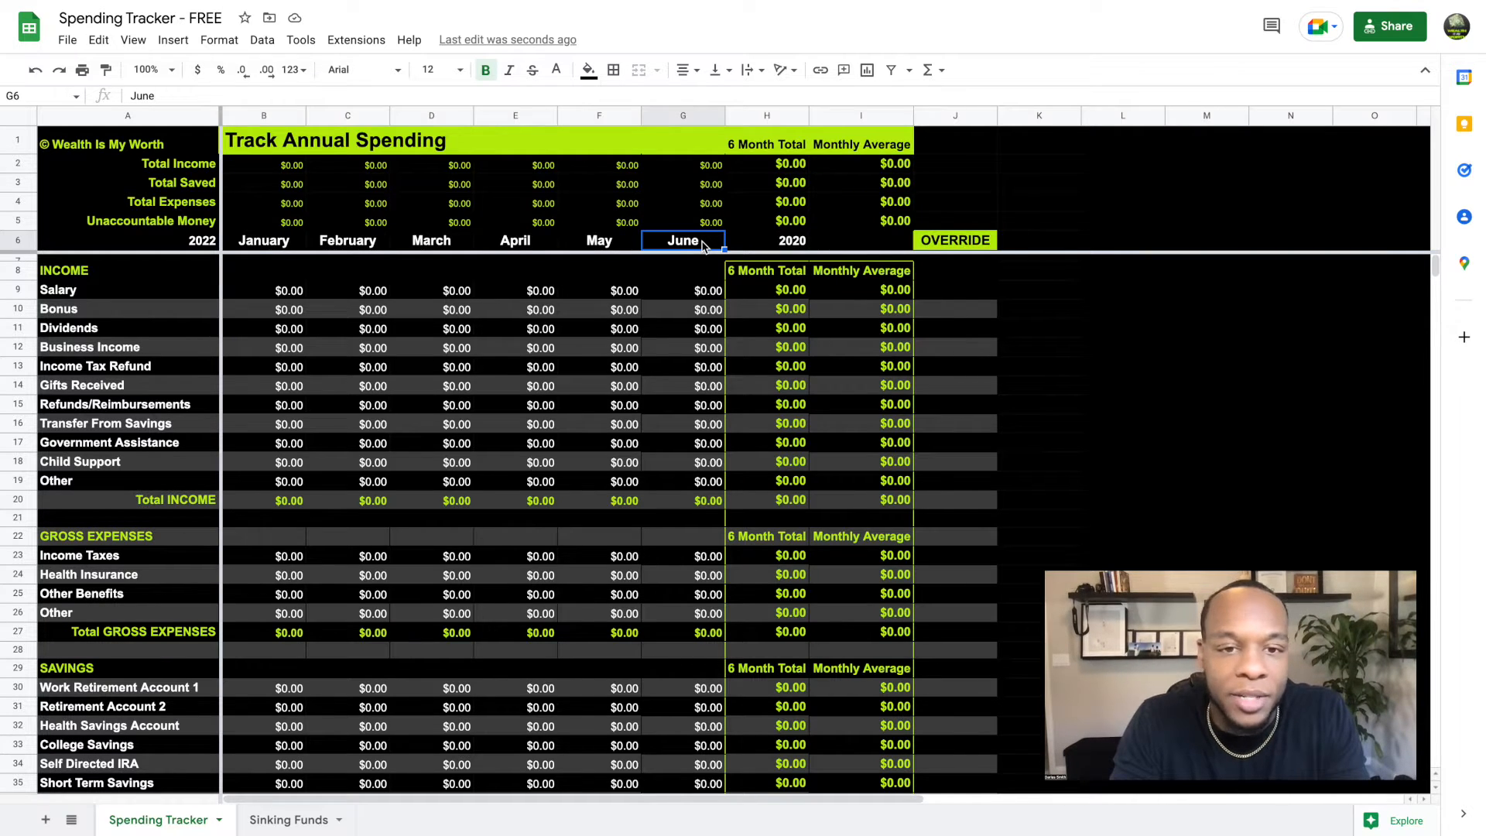
Enter August as the last month heading in G6 and fill the headings backward to B6, making them March through August
type("August")
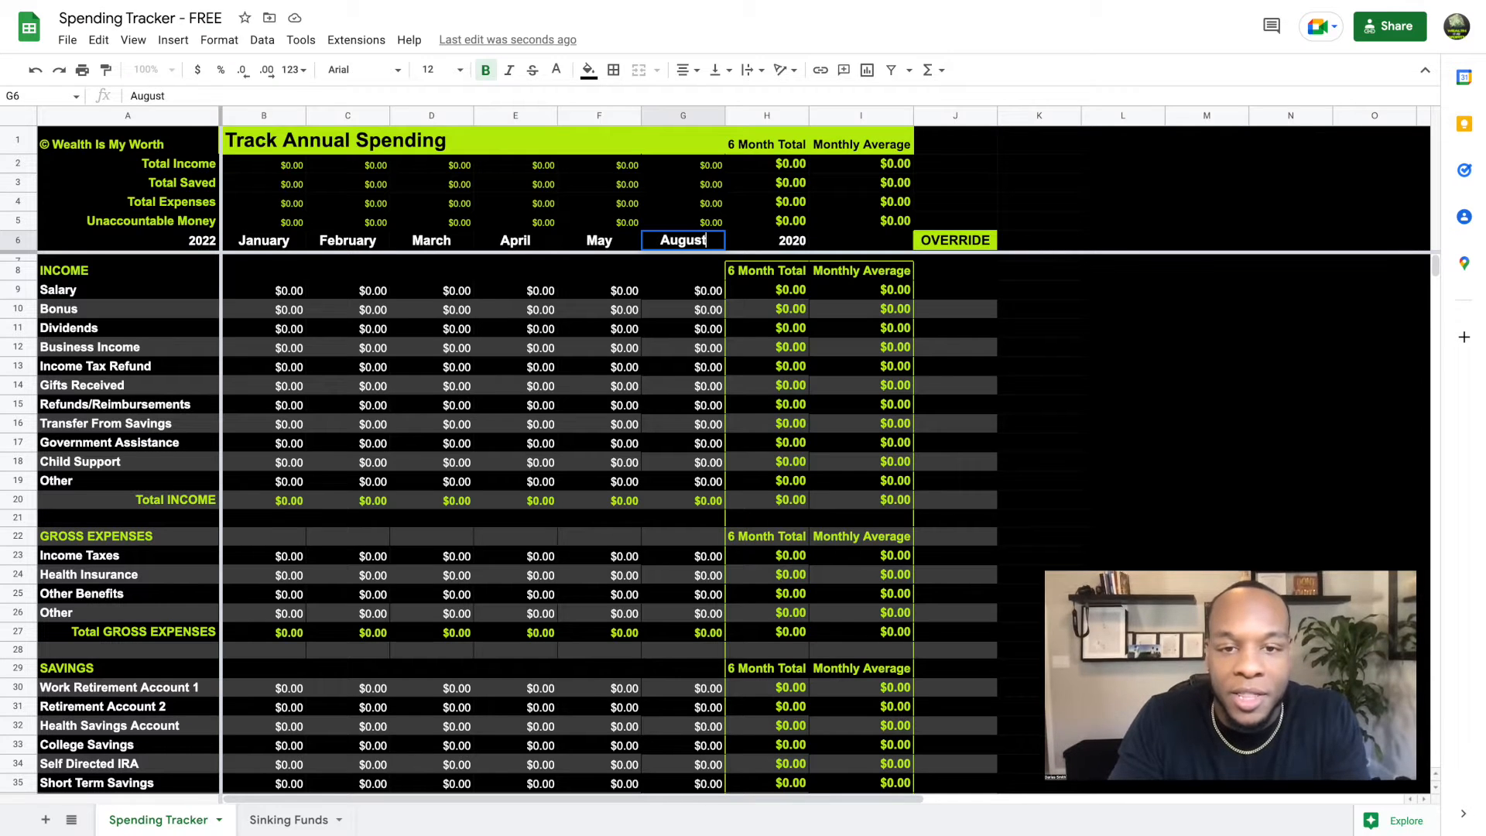
key("Return")
left_click(688, 242)
left_click_drag(724, 249, 280, 241)
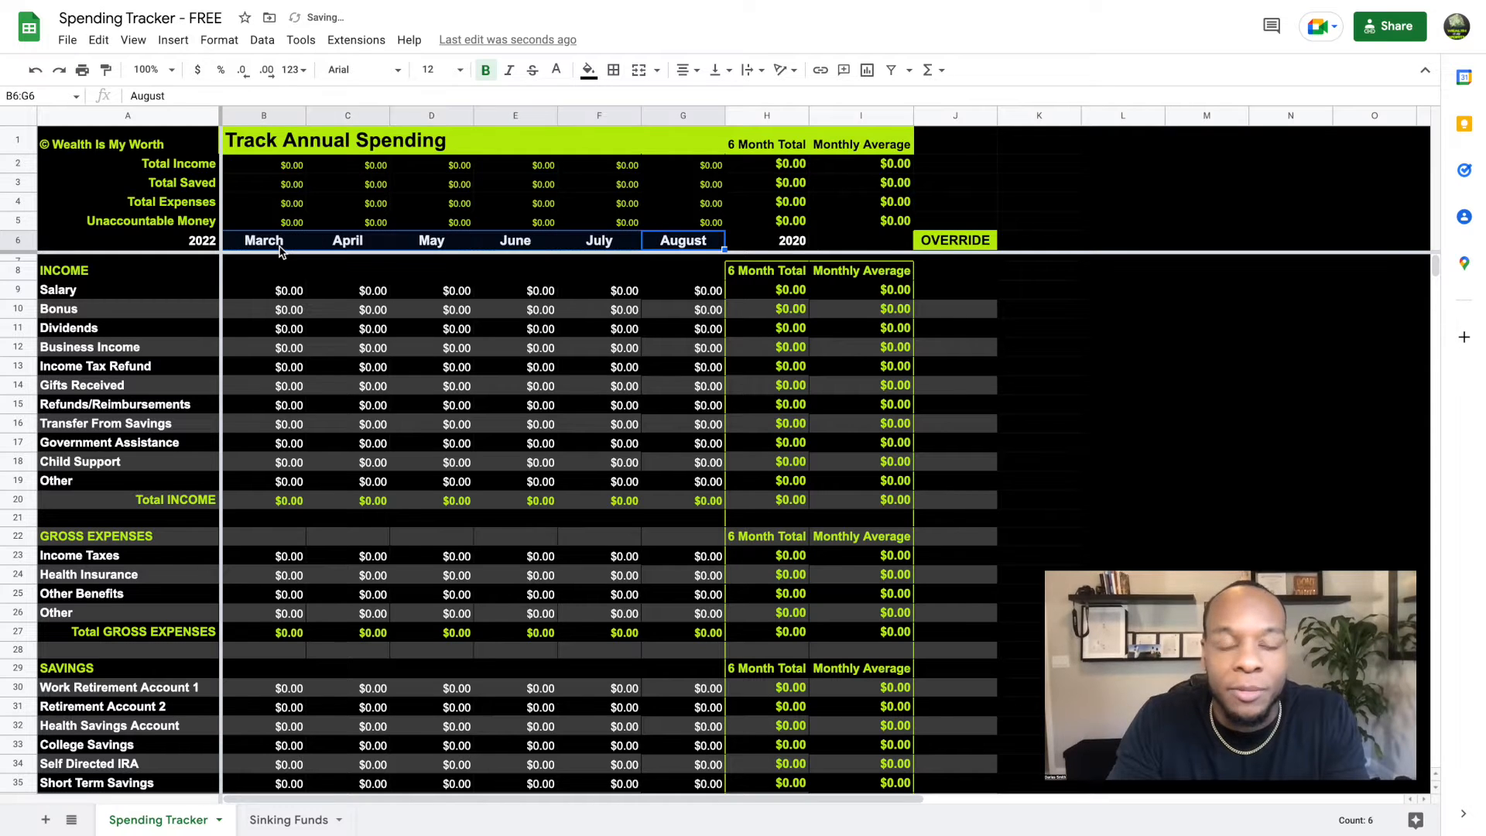
left_click(527, 390)
Set the year in H6, beside the month headings, to 2022
left_click(774, 241)
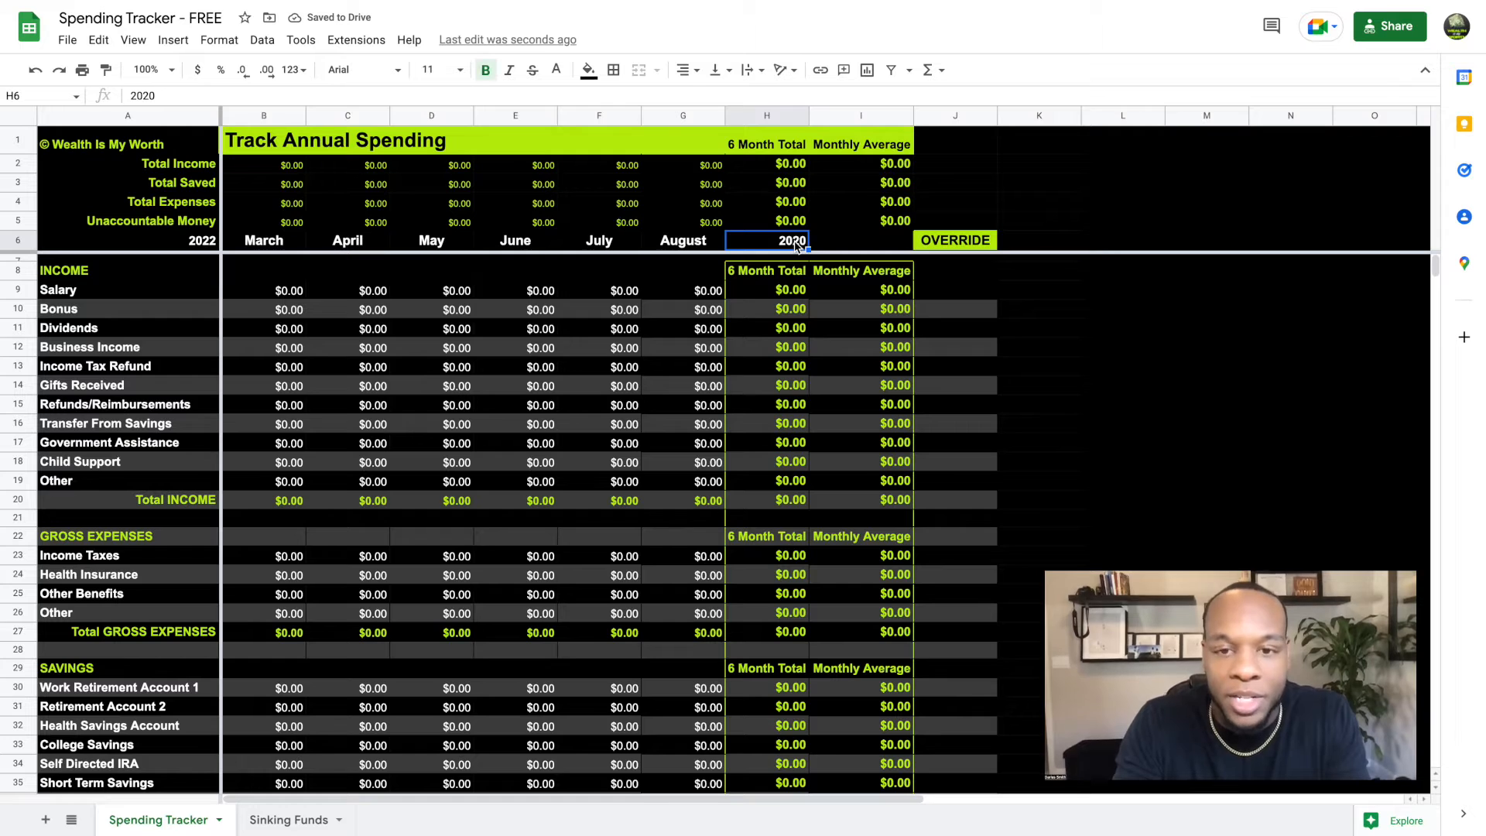
type("2022")
key("Return")
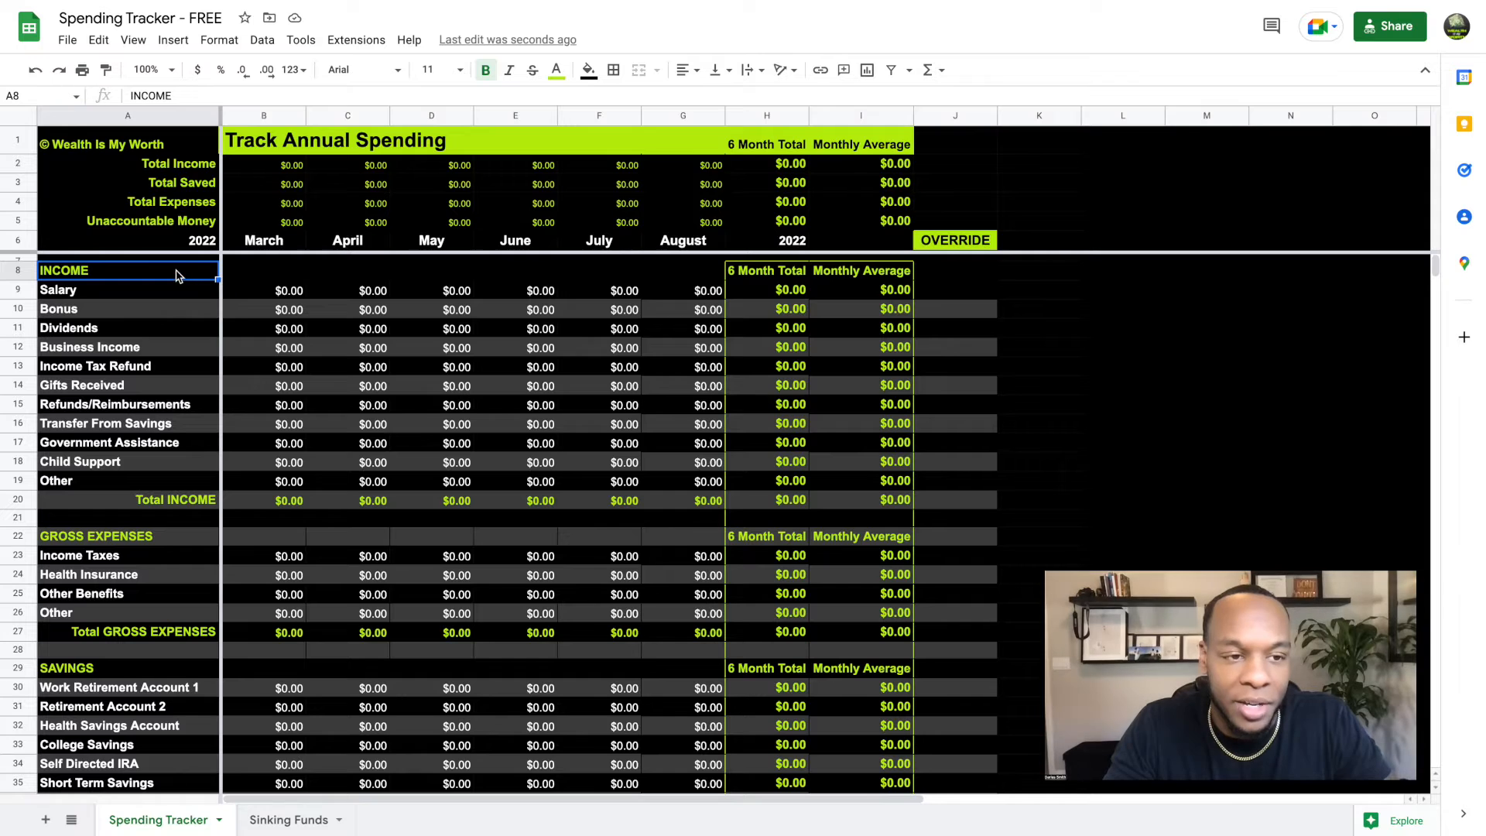
Set the March Salary formula in the Income section to =2500
left_click(297, 300)
left_click(172, 301)
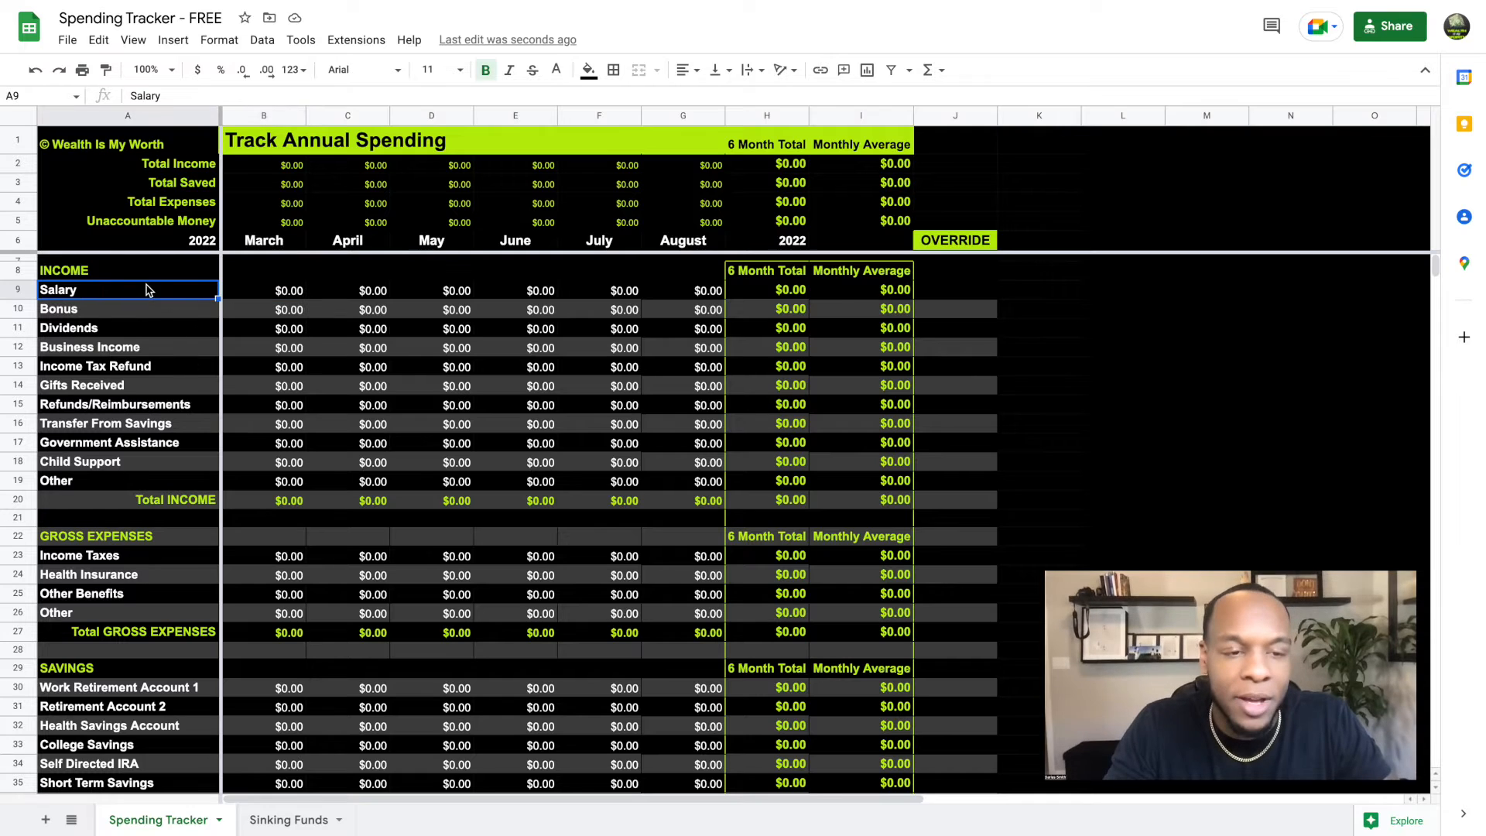
left_click(304, 296)
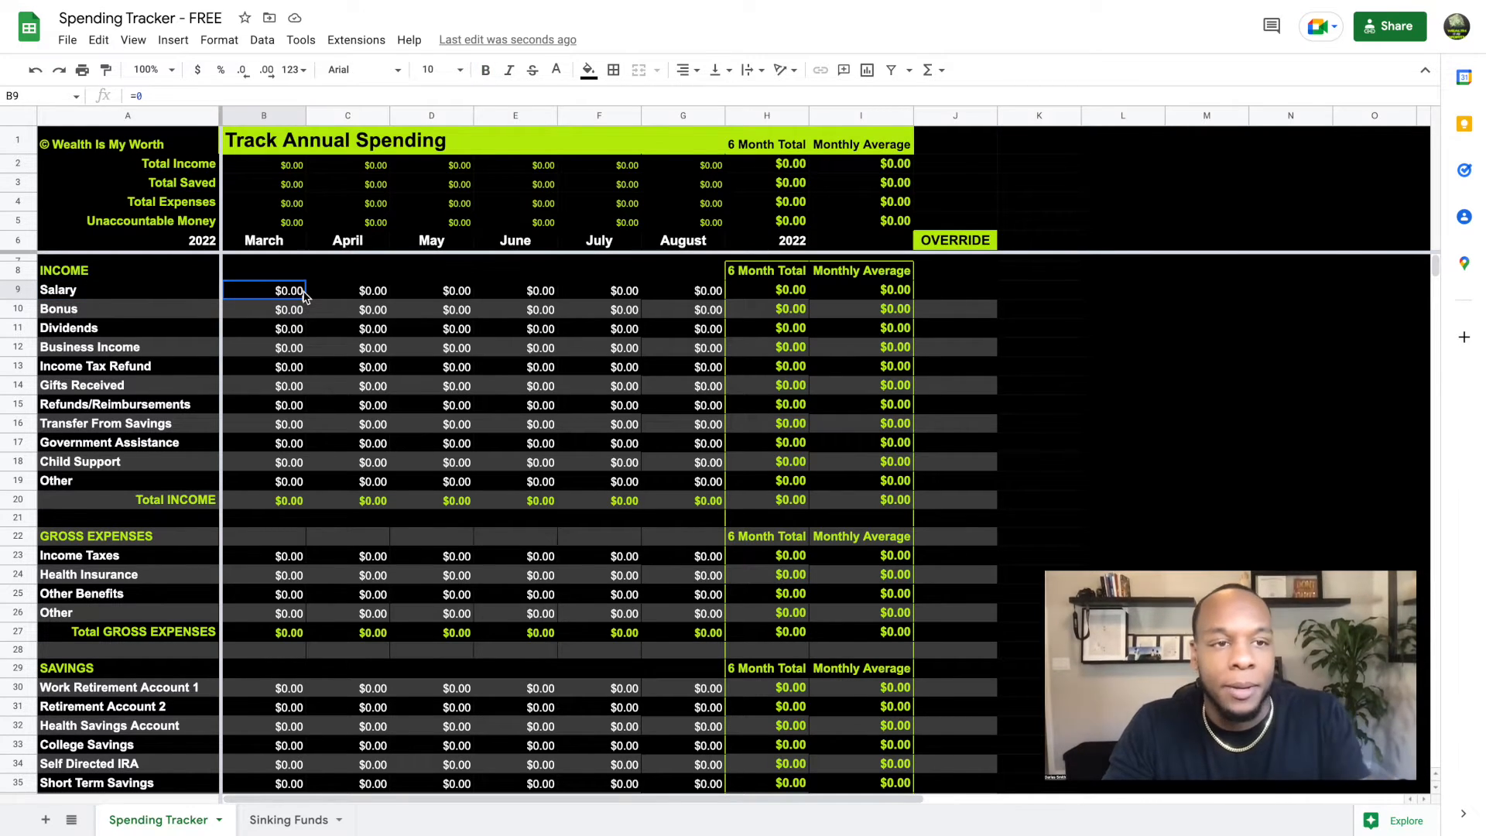
left_click_drag(147, 96, 127, 105)
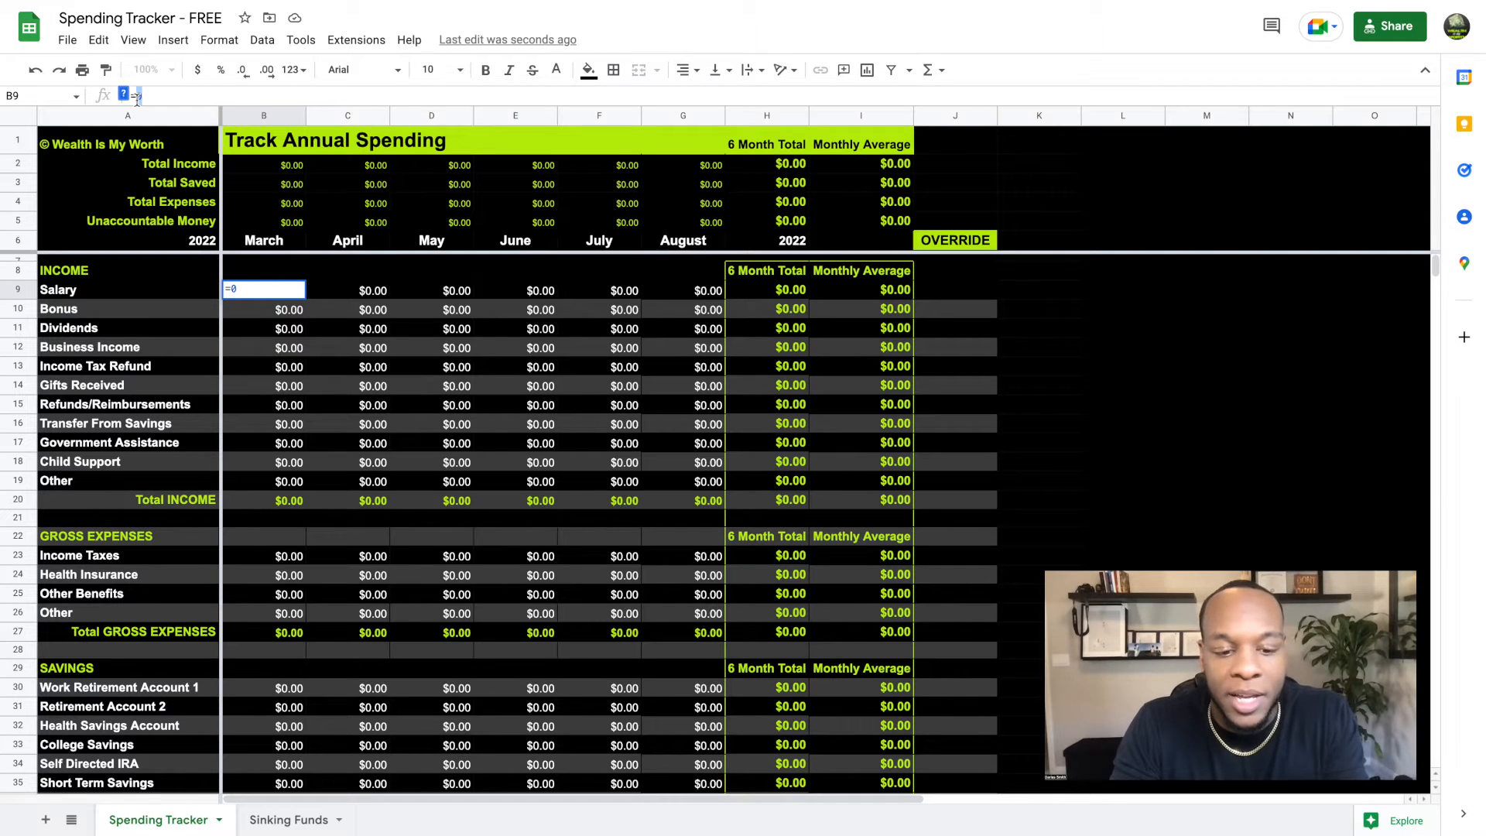
type("2500")
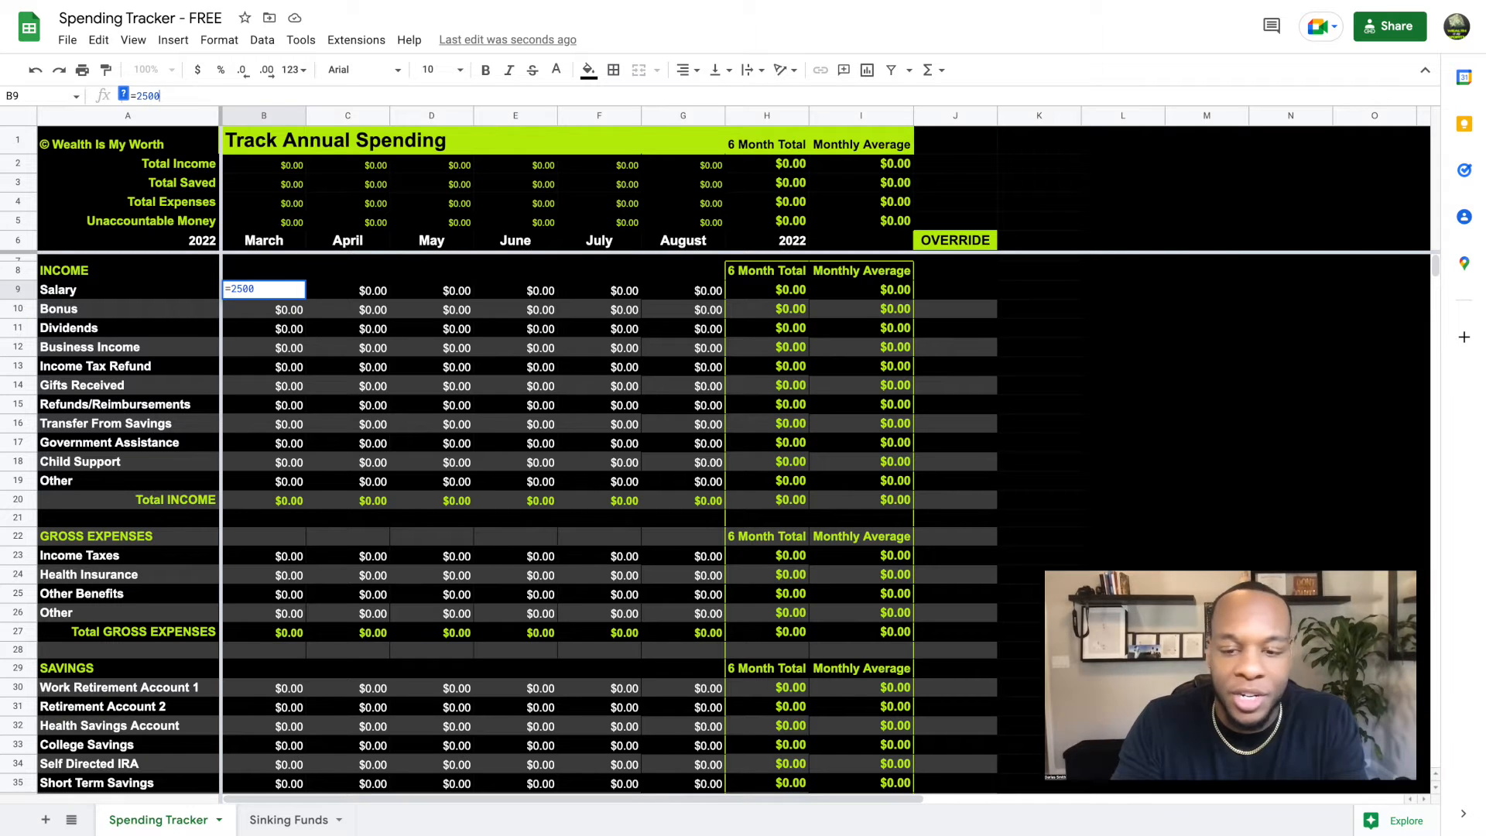
key("Return")
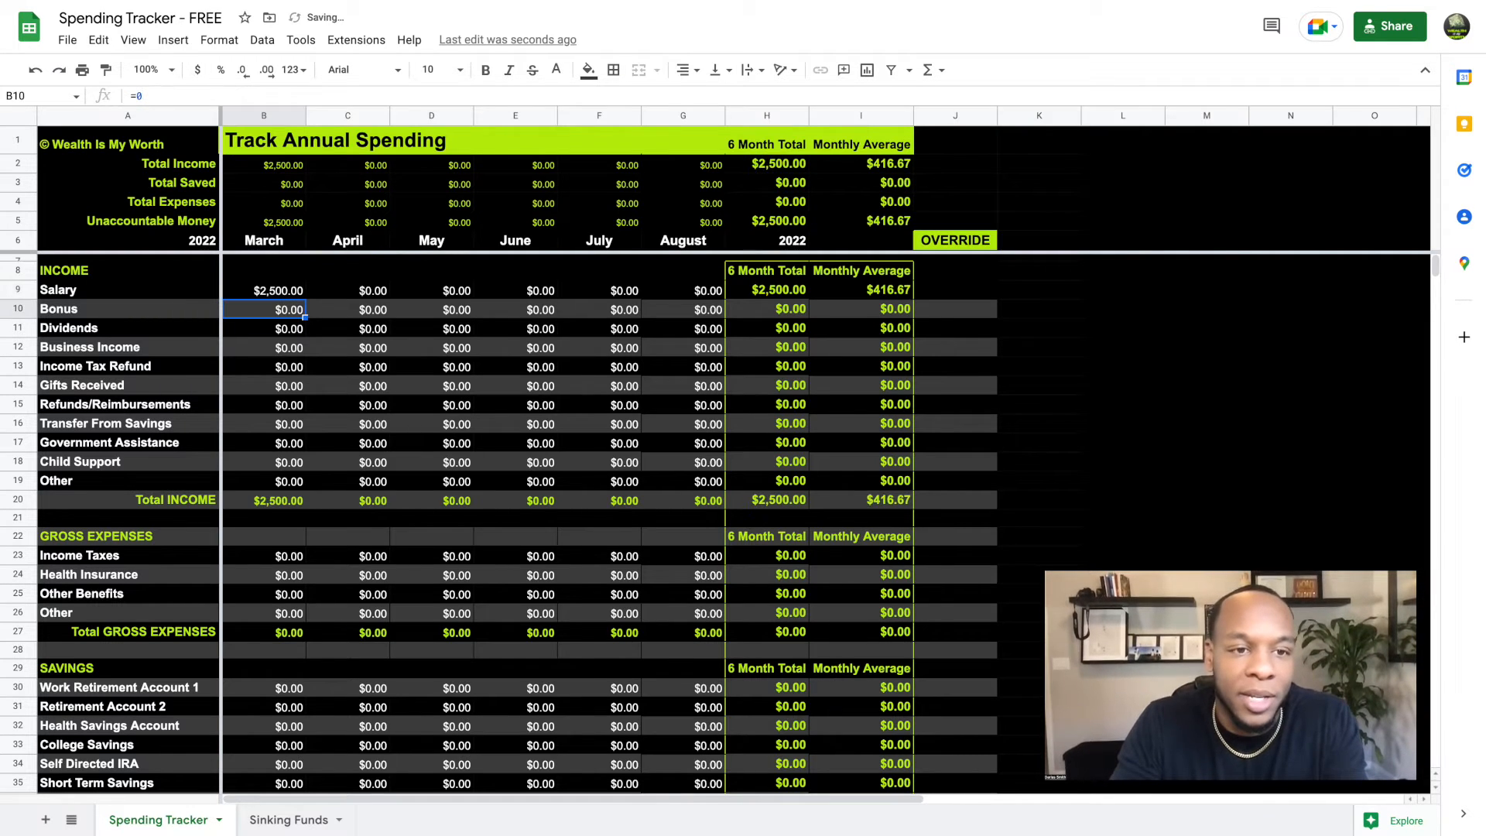
Extend the March Salary formula with another 2500 and an extra 150, making it =2500+2500+150
key("Up")
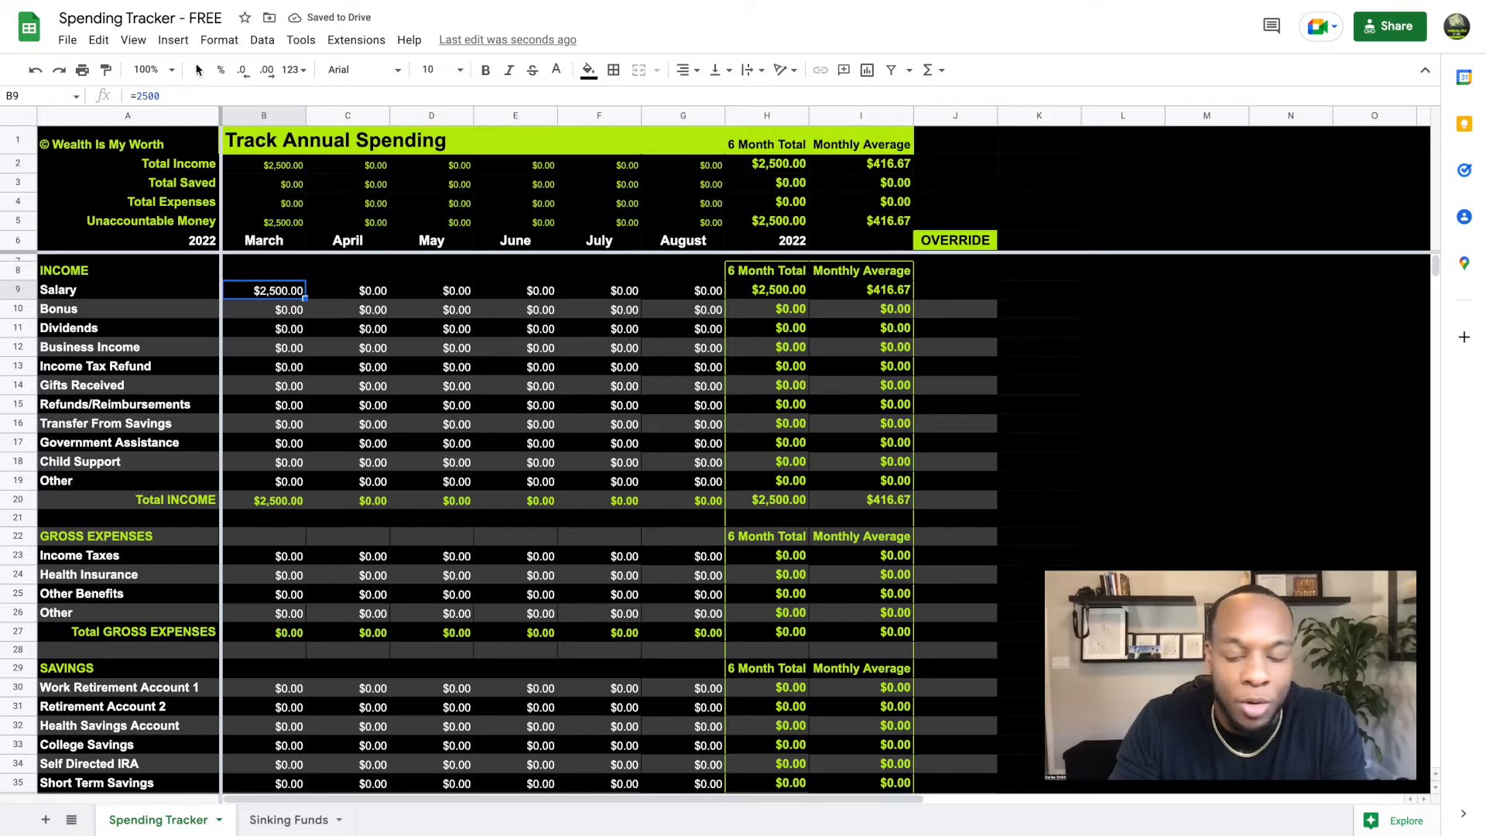
left_click(192, 94)
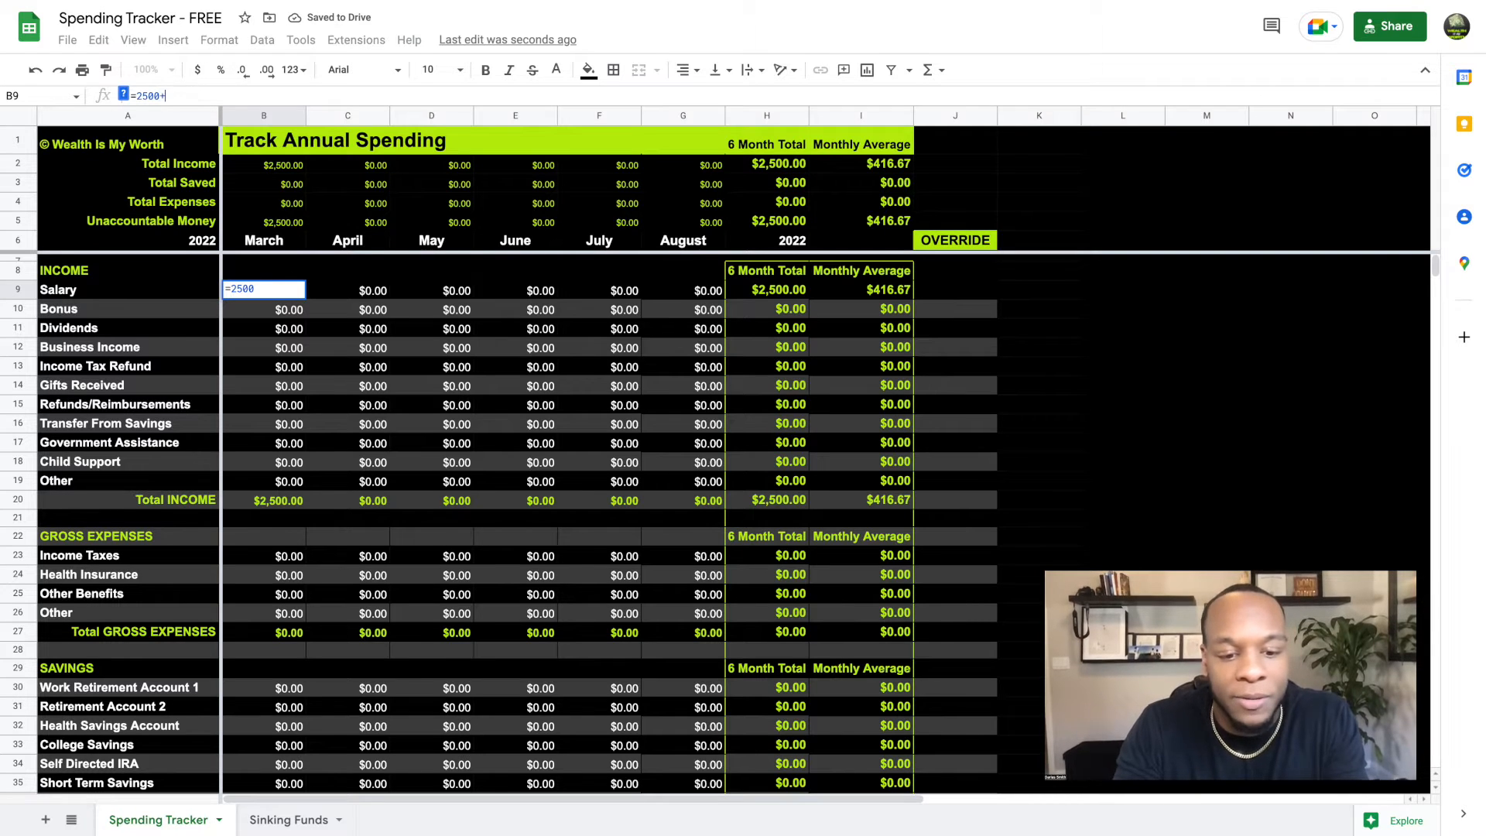
type("+2500")
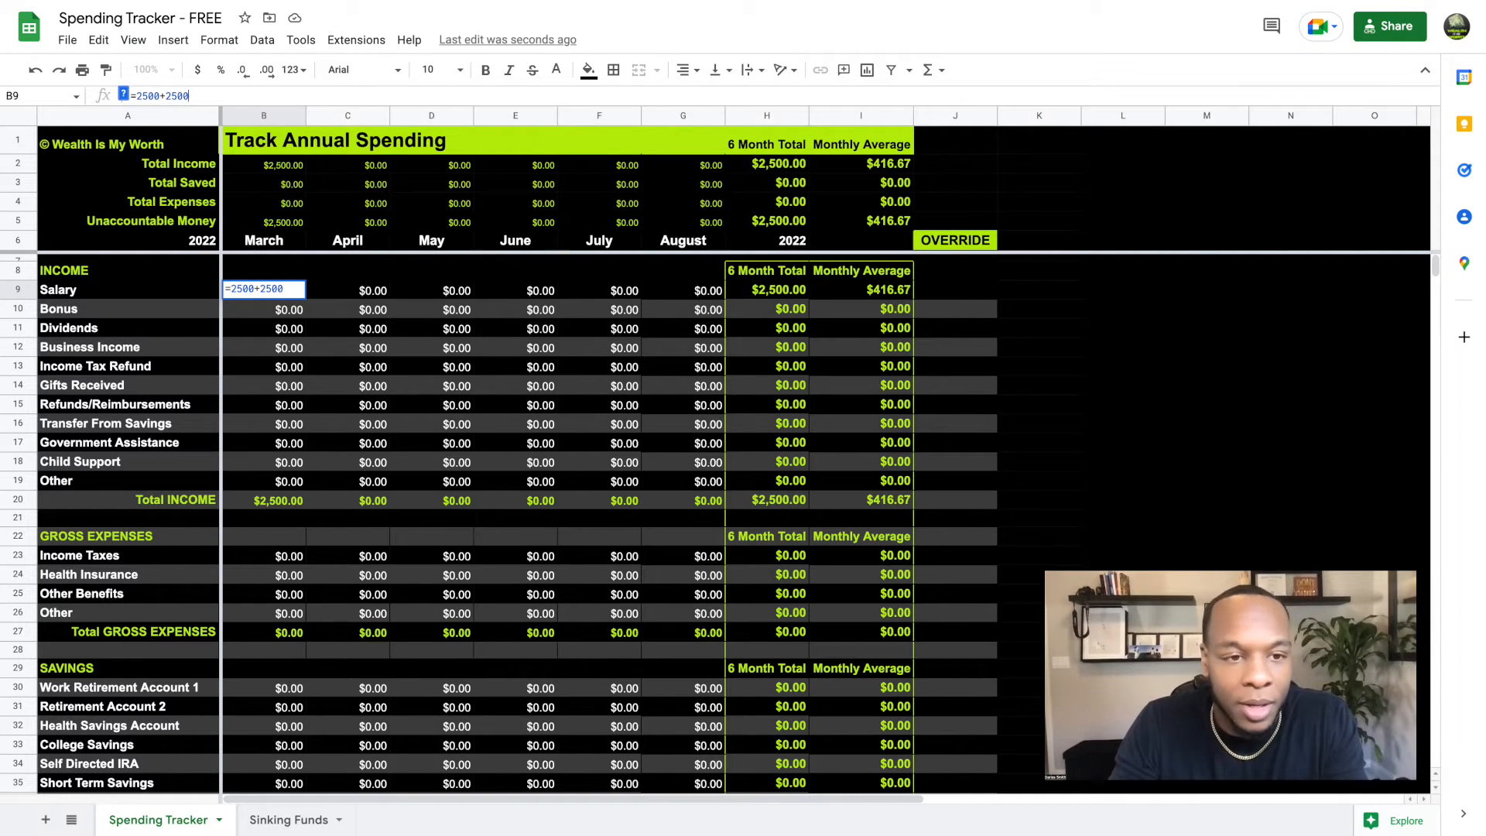
key("Return")
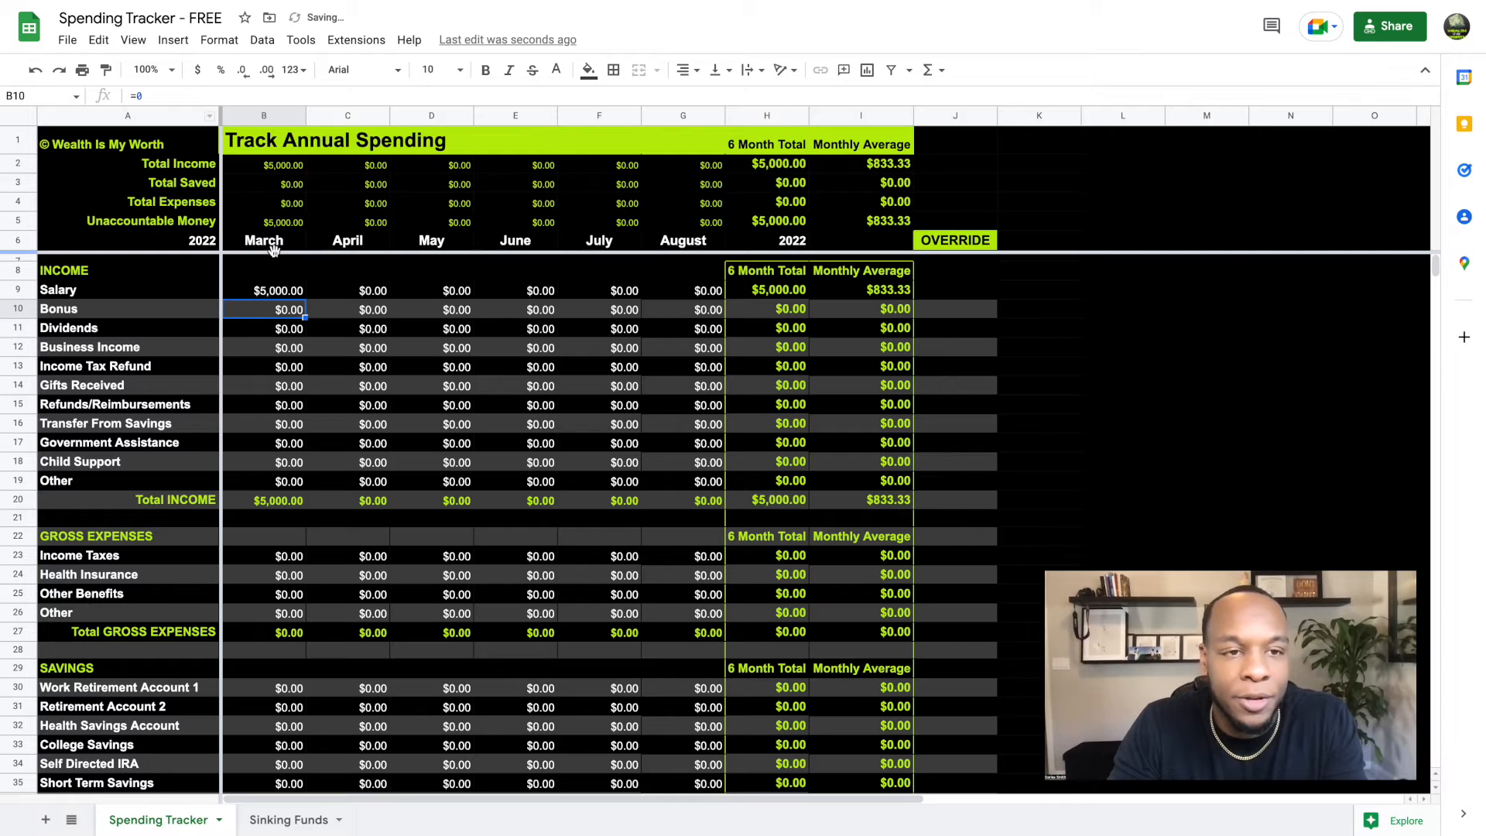
left_click(360, 294)
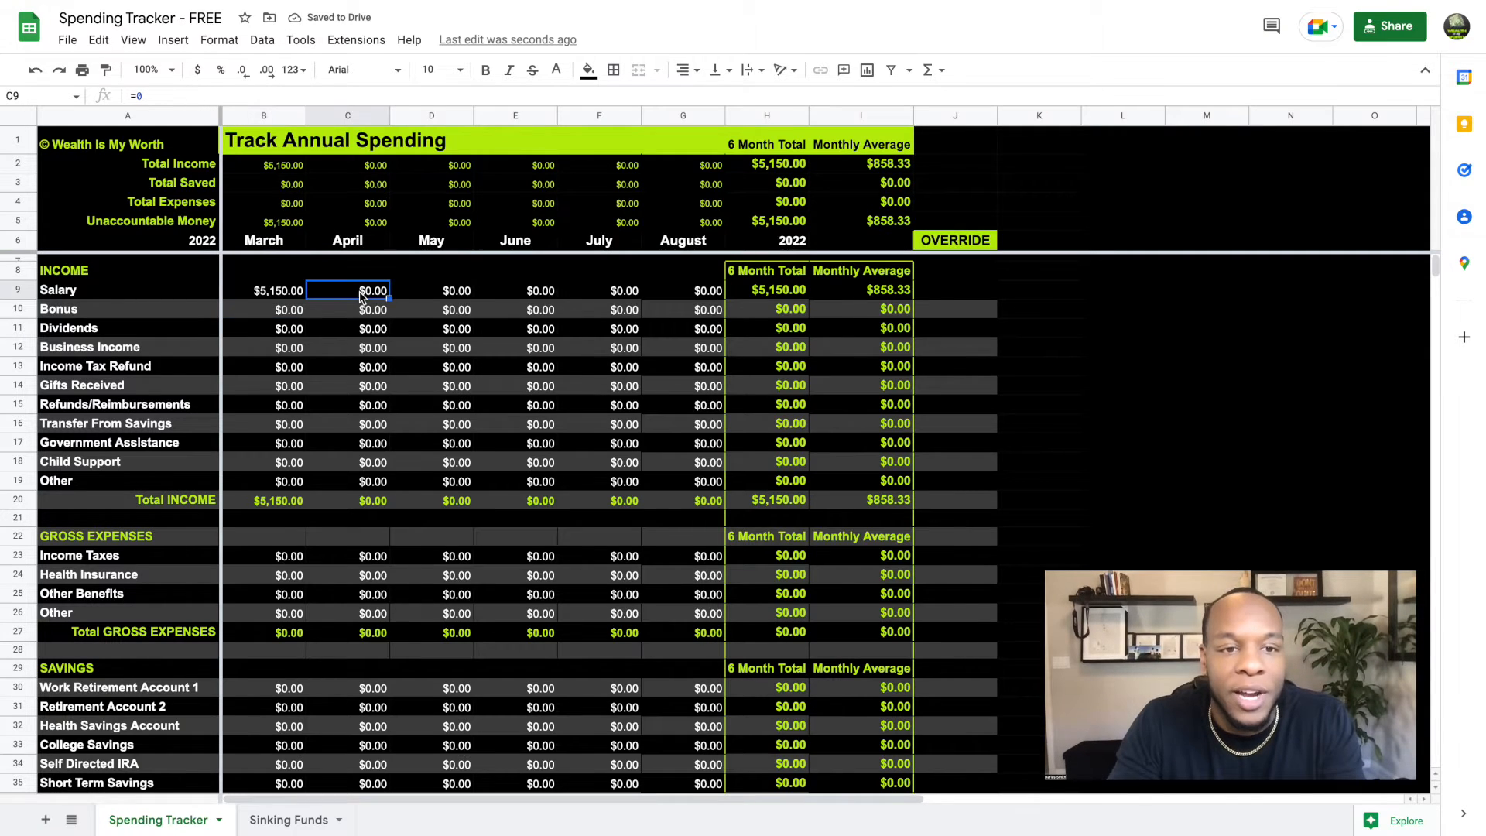
Try filling the March Salary formula across through August, and undo the fill
left_click(280, 291)
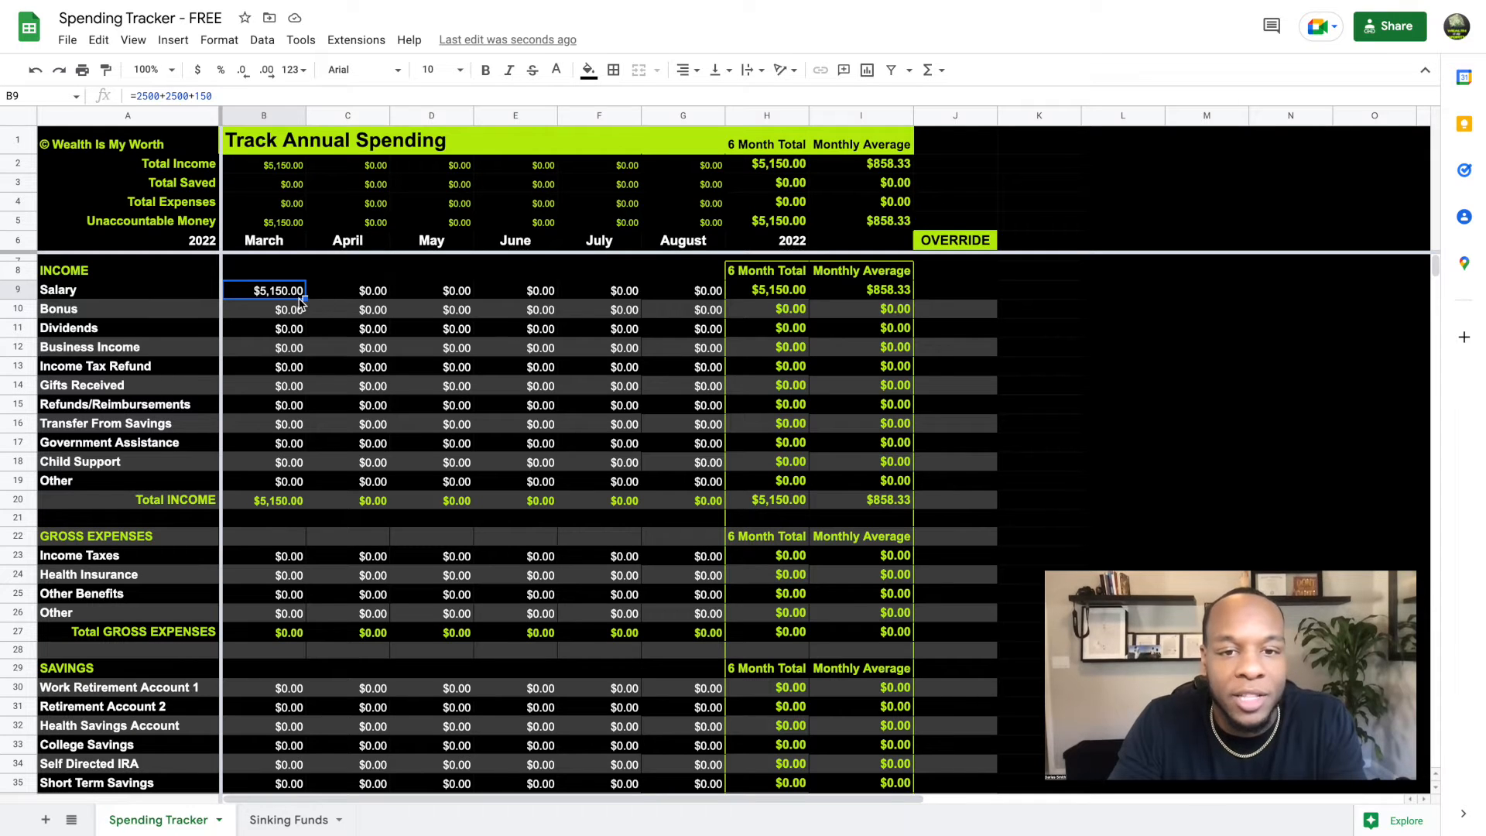
left_click_drag(305, 298, 698, 283)
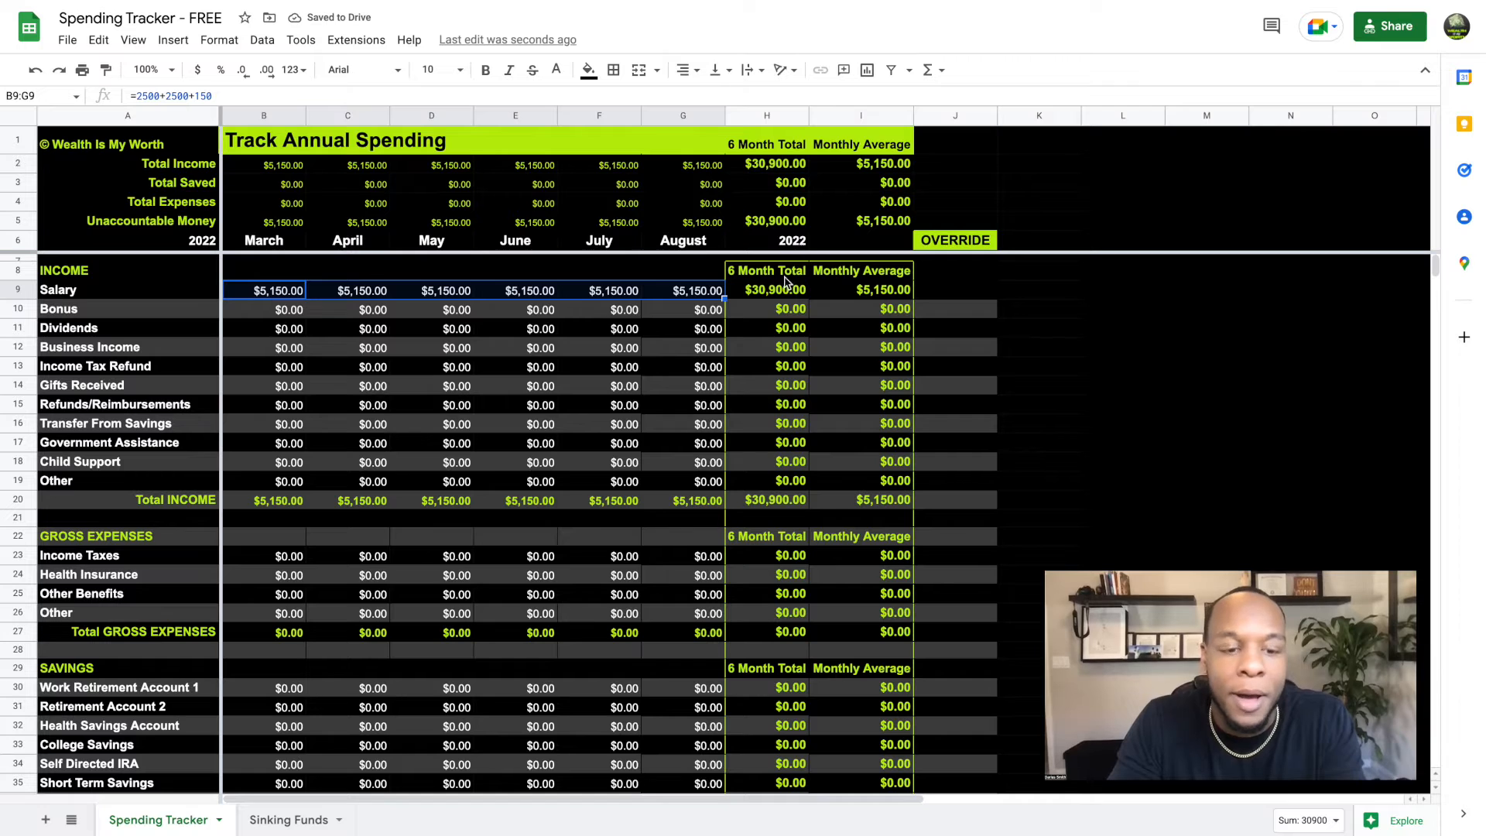
key("ctrl+z")
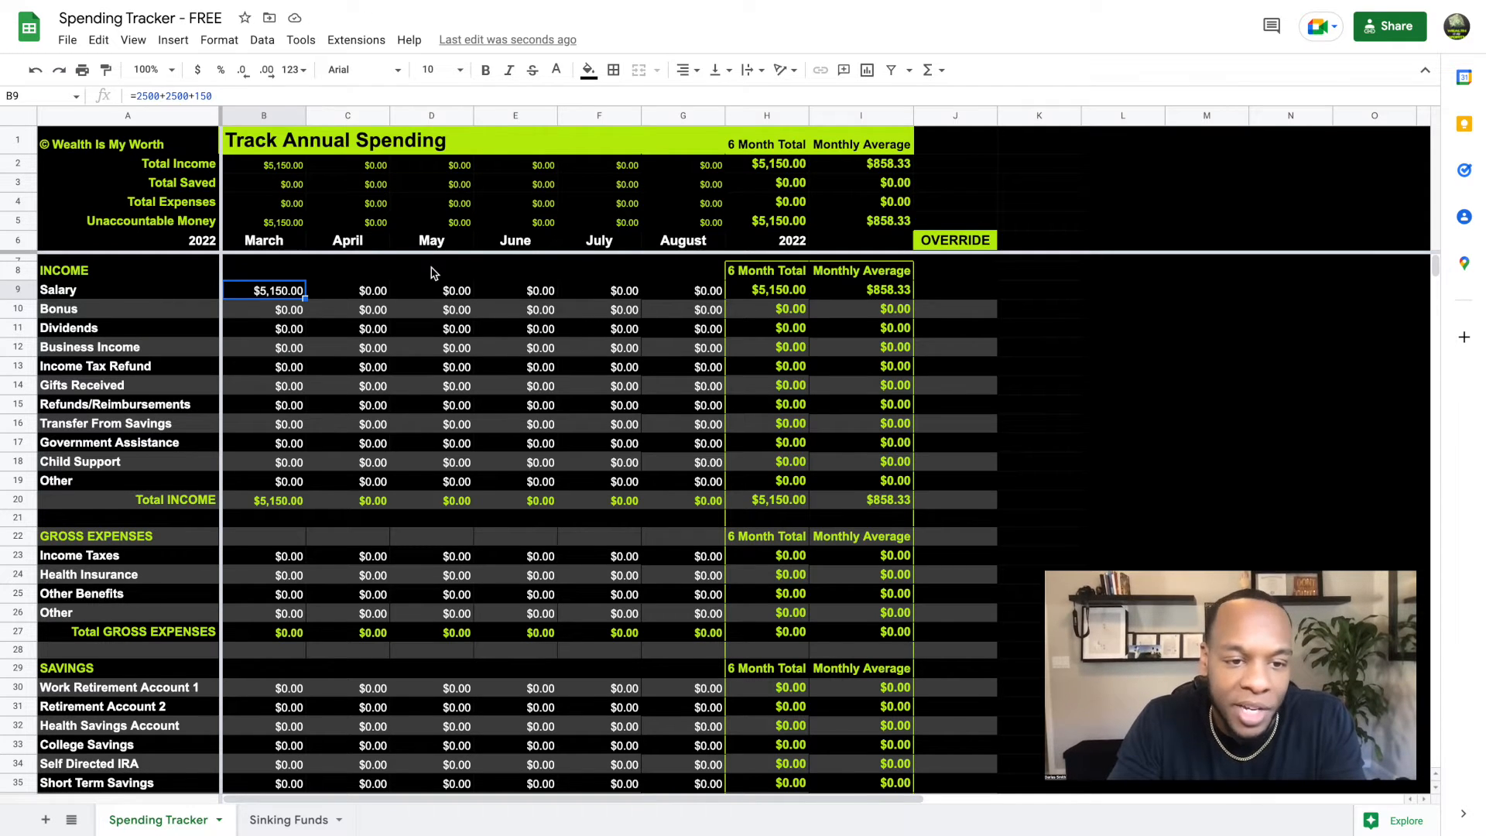
Look through the remaining income categories below Salary, from Bonus down to Other
scroll(352, 468, "down", 2)
scroll(353, 468, "up", 2)
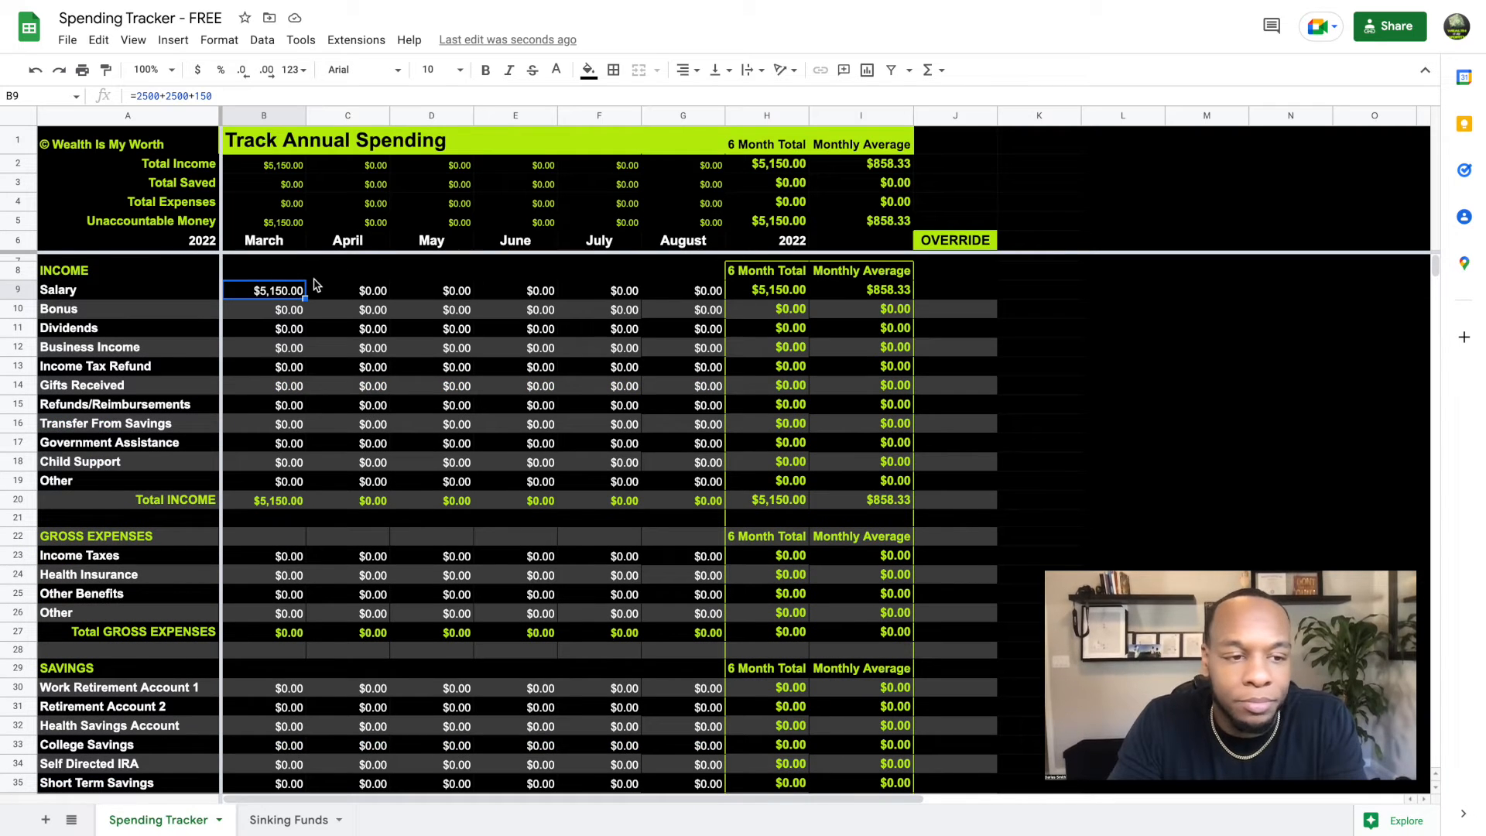
scroll(666, 302, "down", 1)
scroll(666, 301, "up", 1)
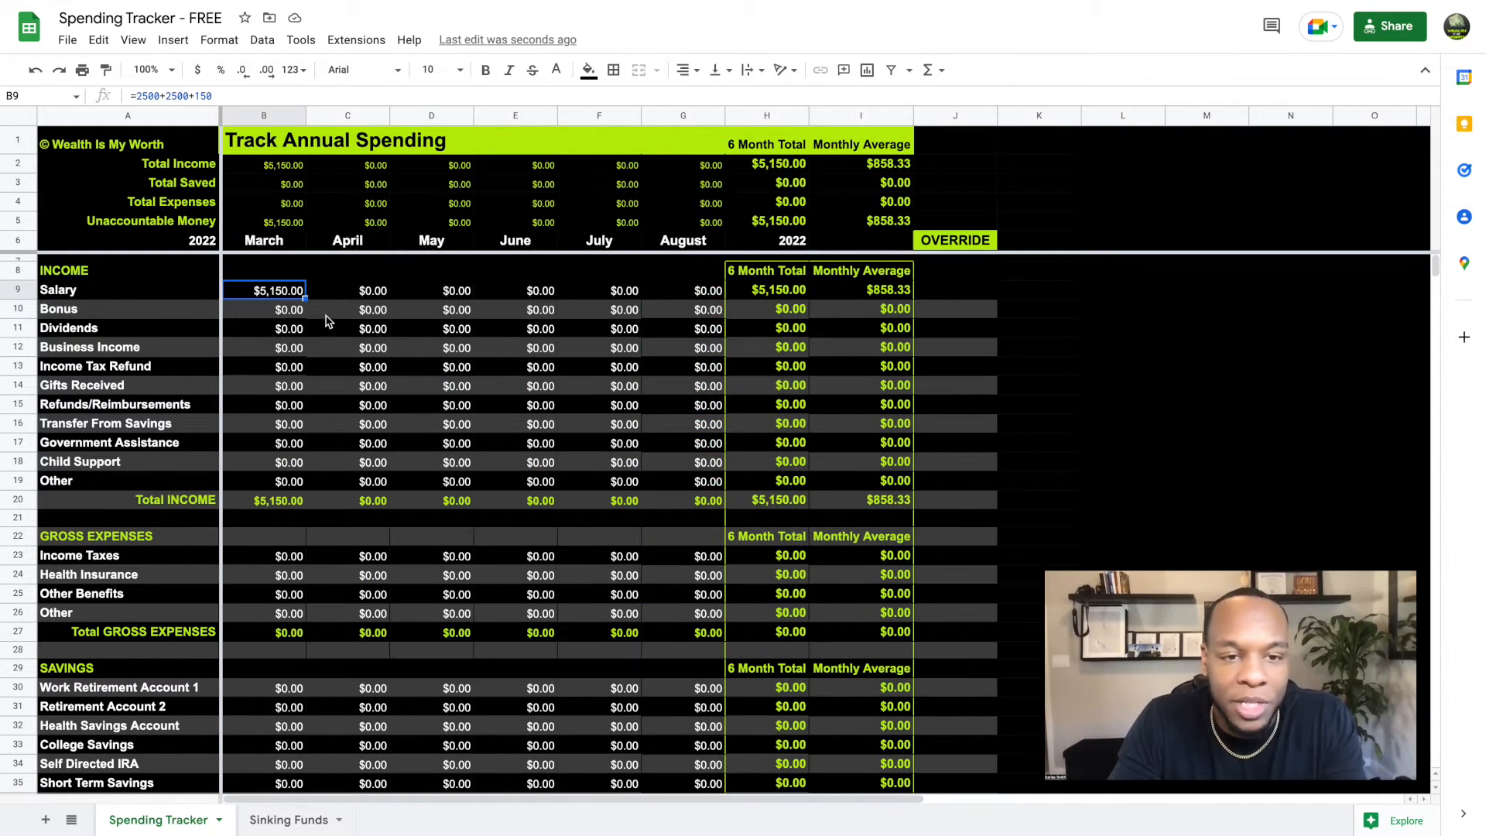
left_click(397, 316)
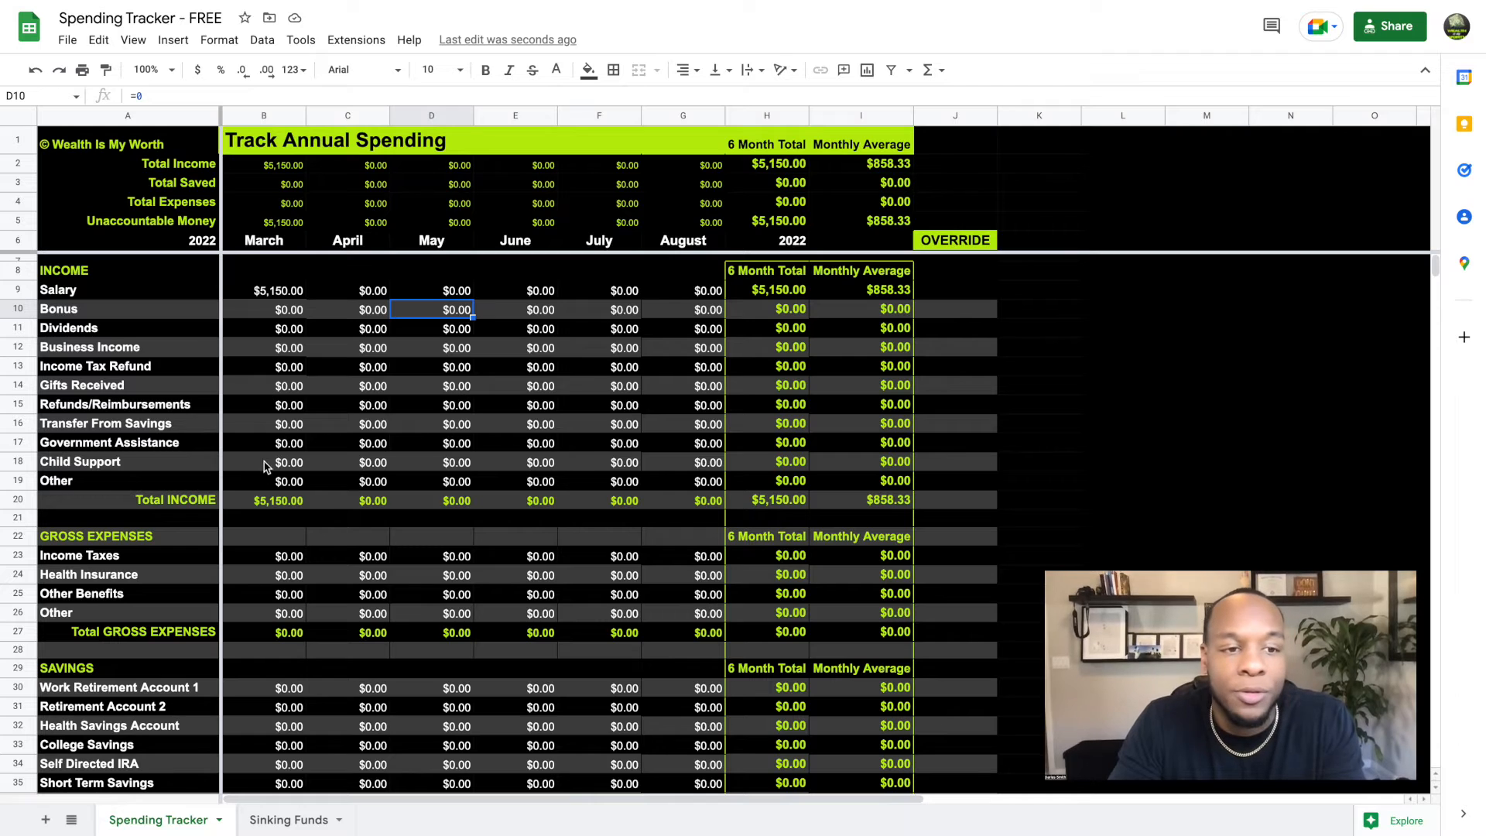
left_click(287, 408)
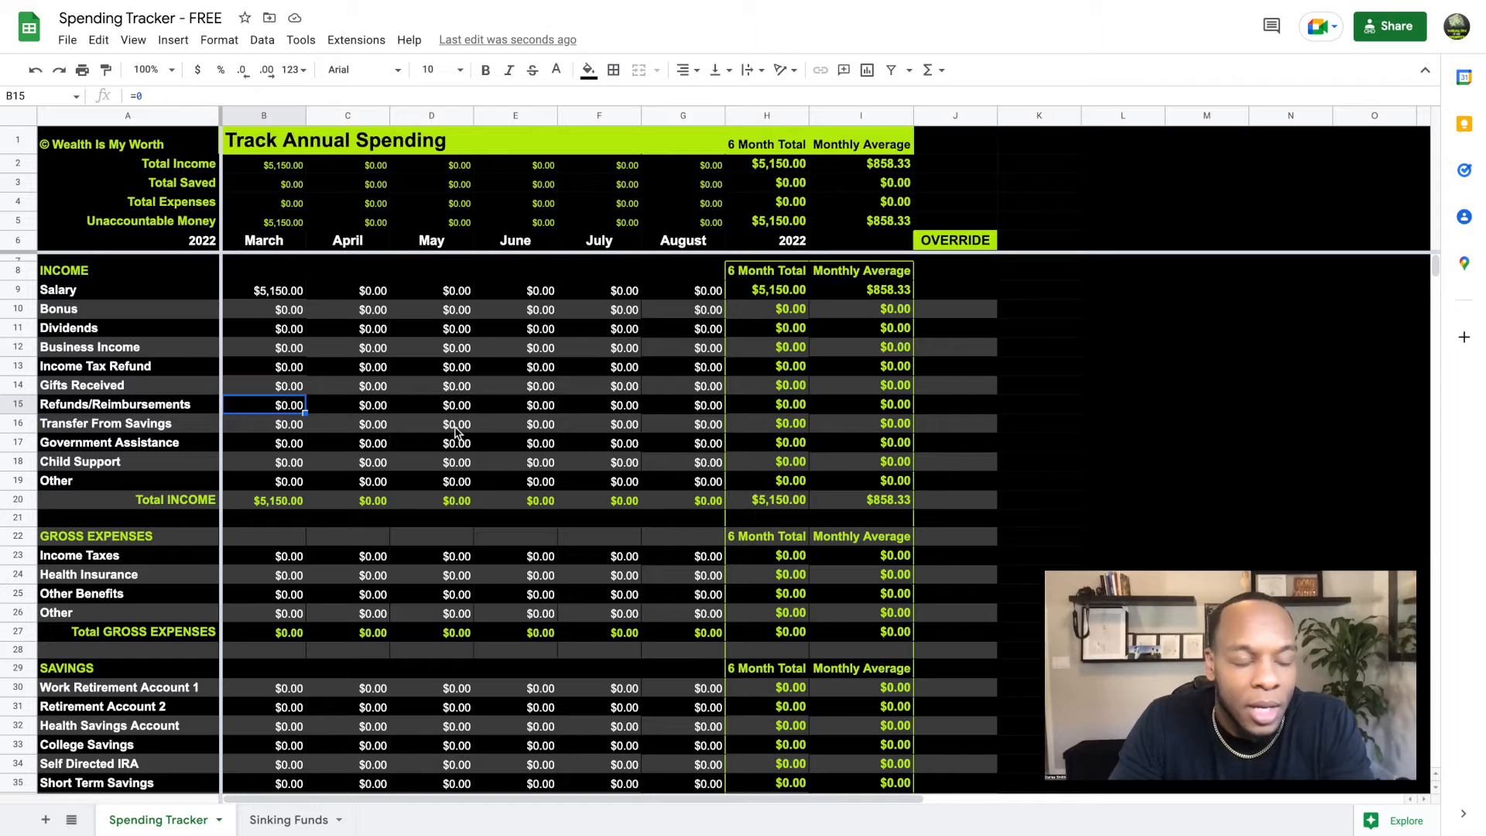
scroll(249, 514, "down", 2)
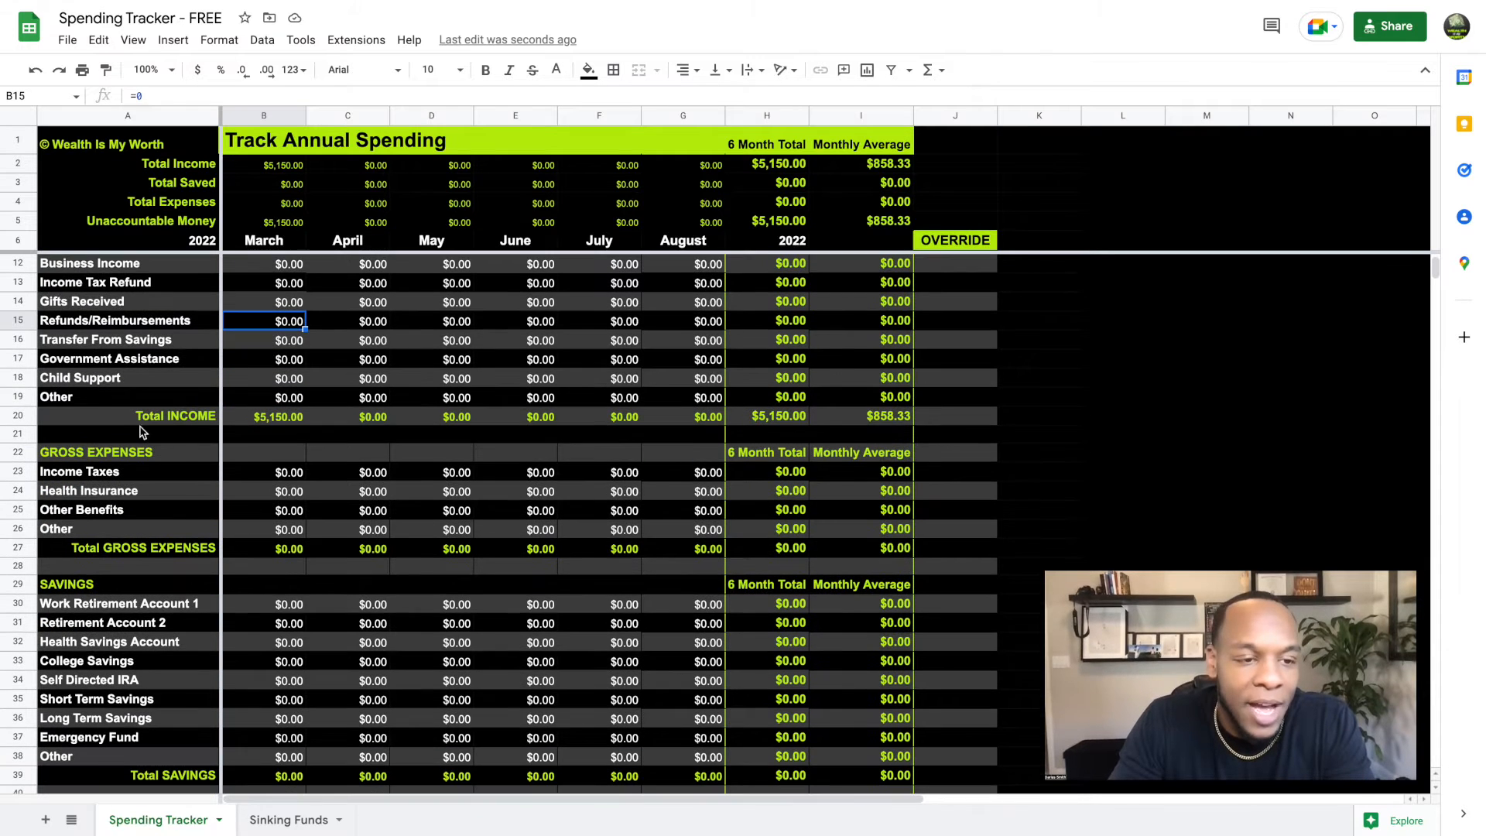
left_click(59, 402)
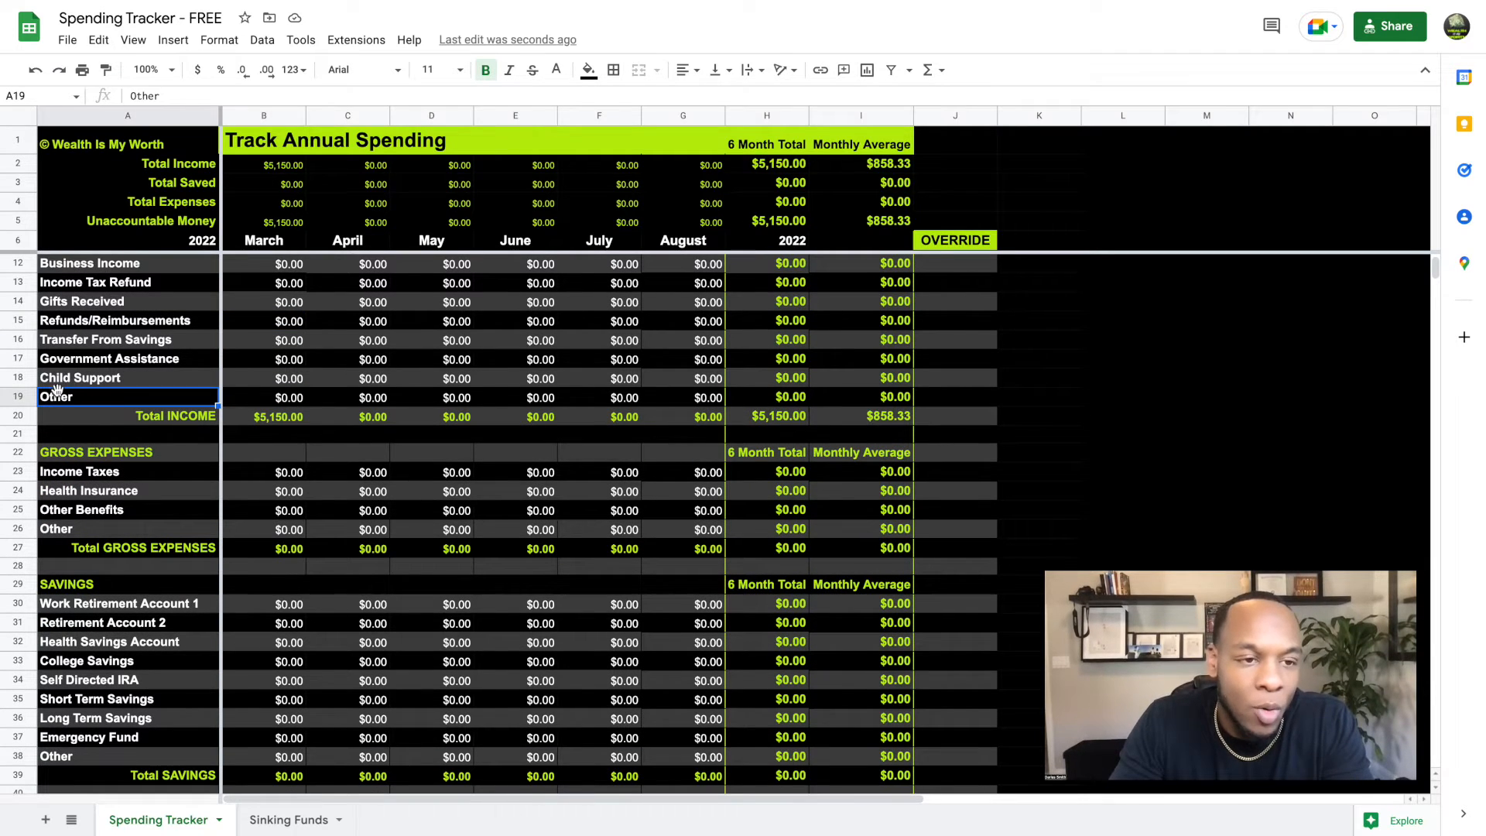
Enter 250 as the March Income Taxes amount in the Gross Expenses section
scroll(91, 364, "down", 3)
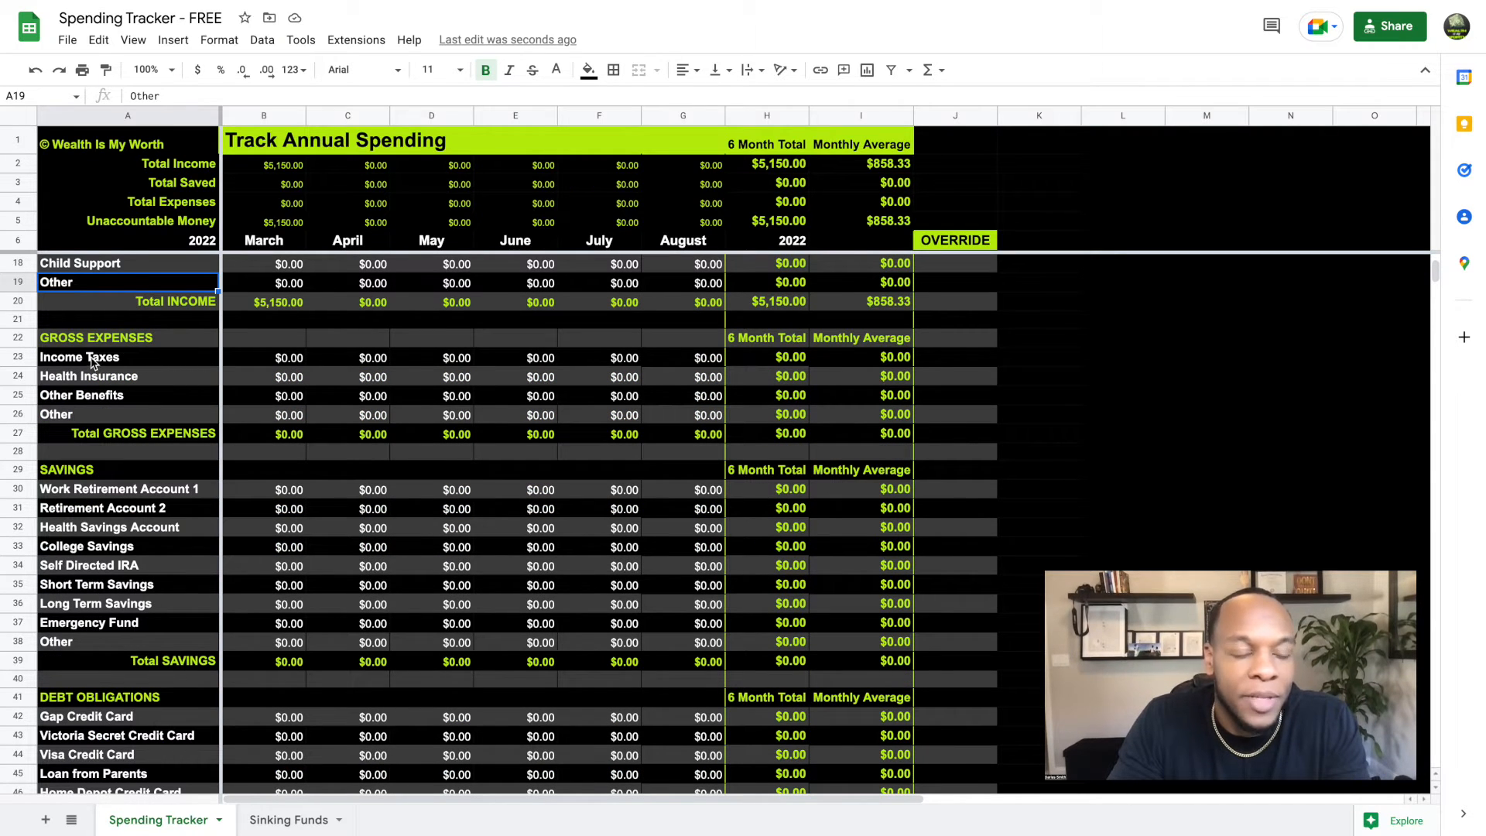
left_click(267, 358)
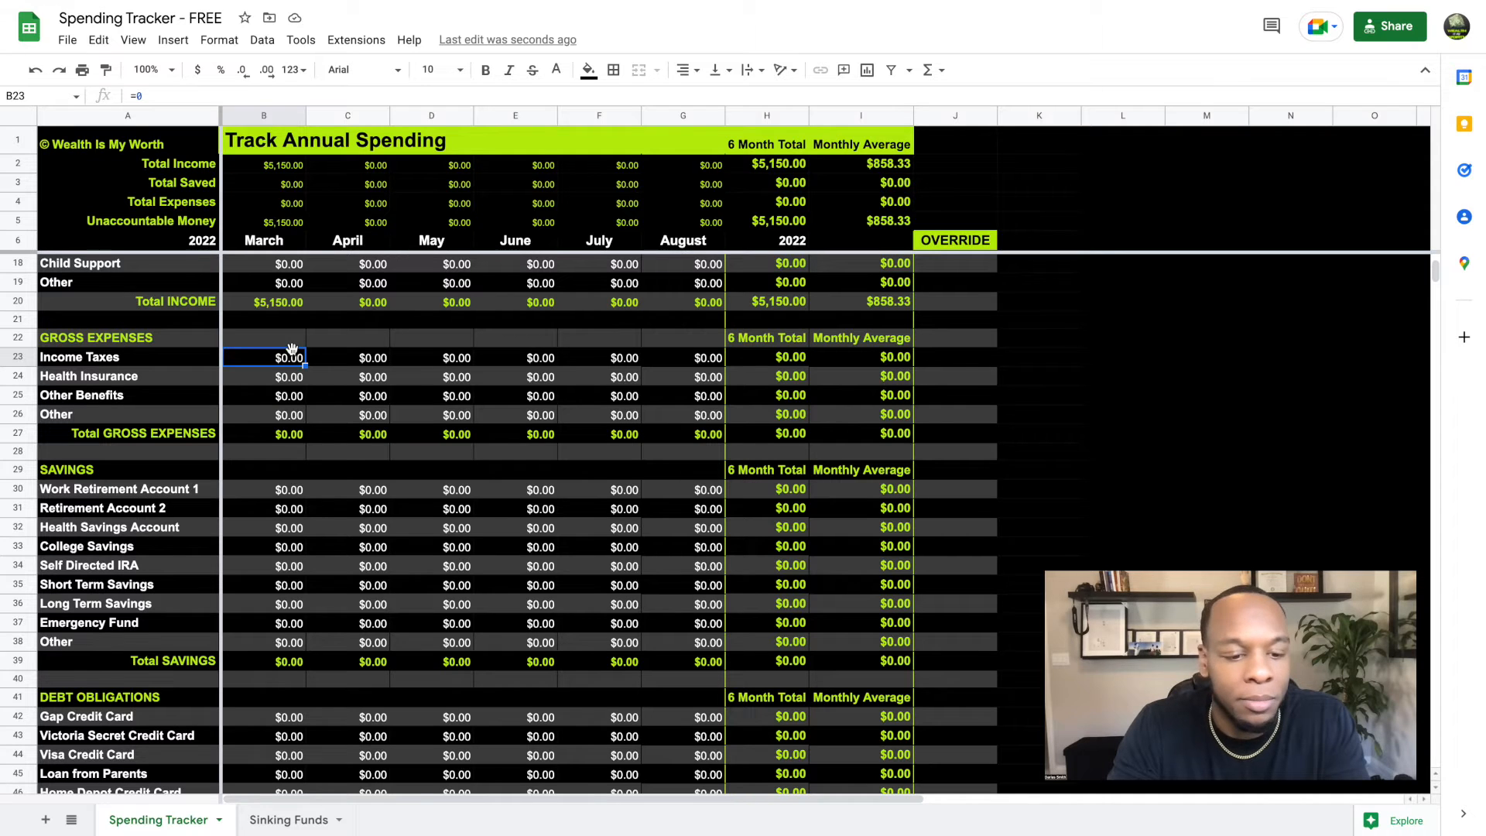
type("2")
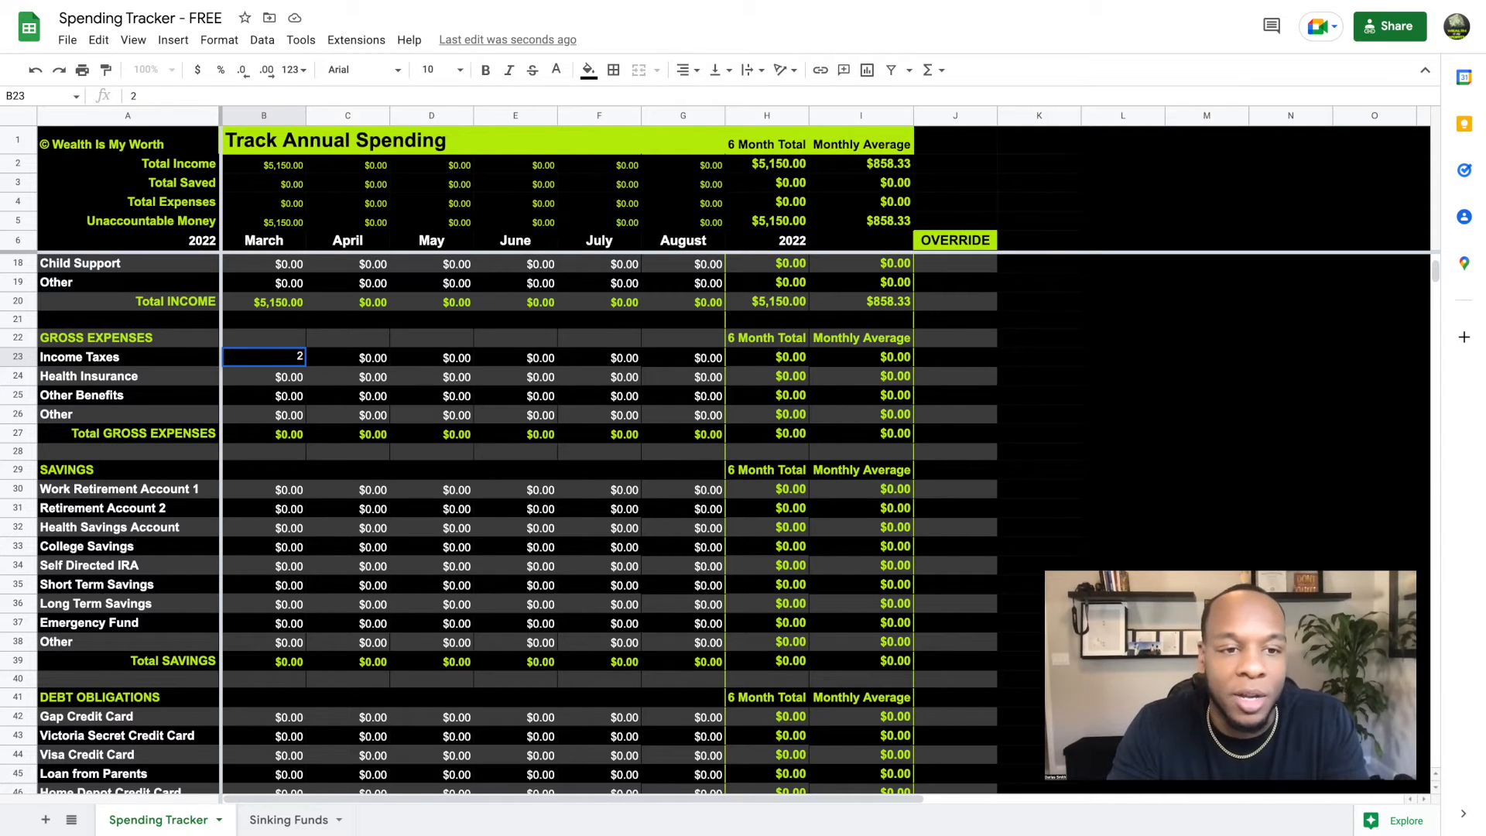
type("50")
key("Return")
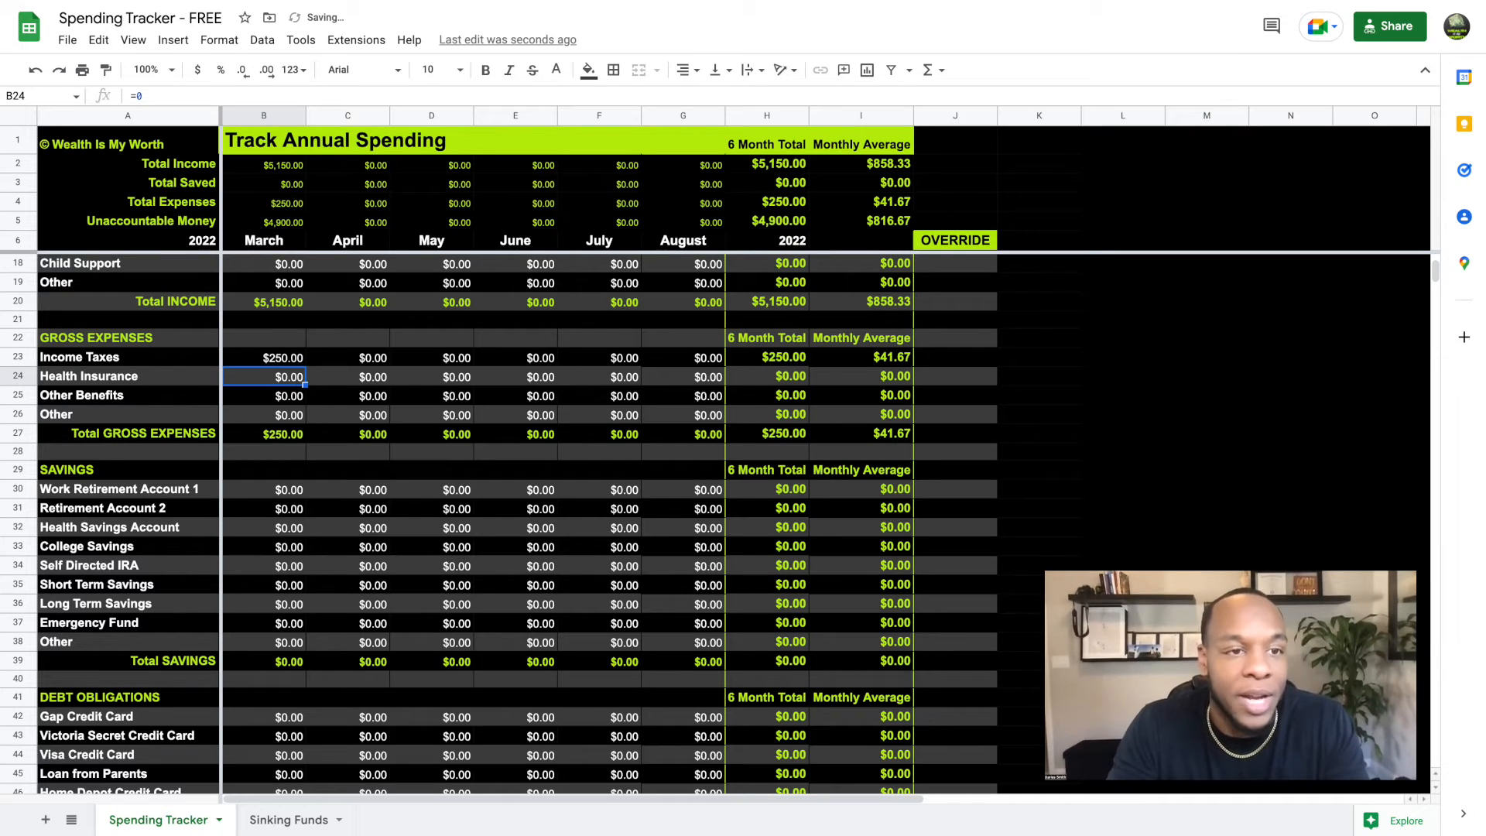
Append +120+10 to the March Income Taxes amount
key("Up")
left_click(268, 94)
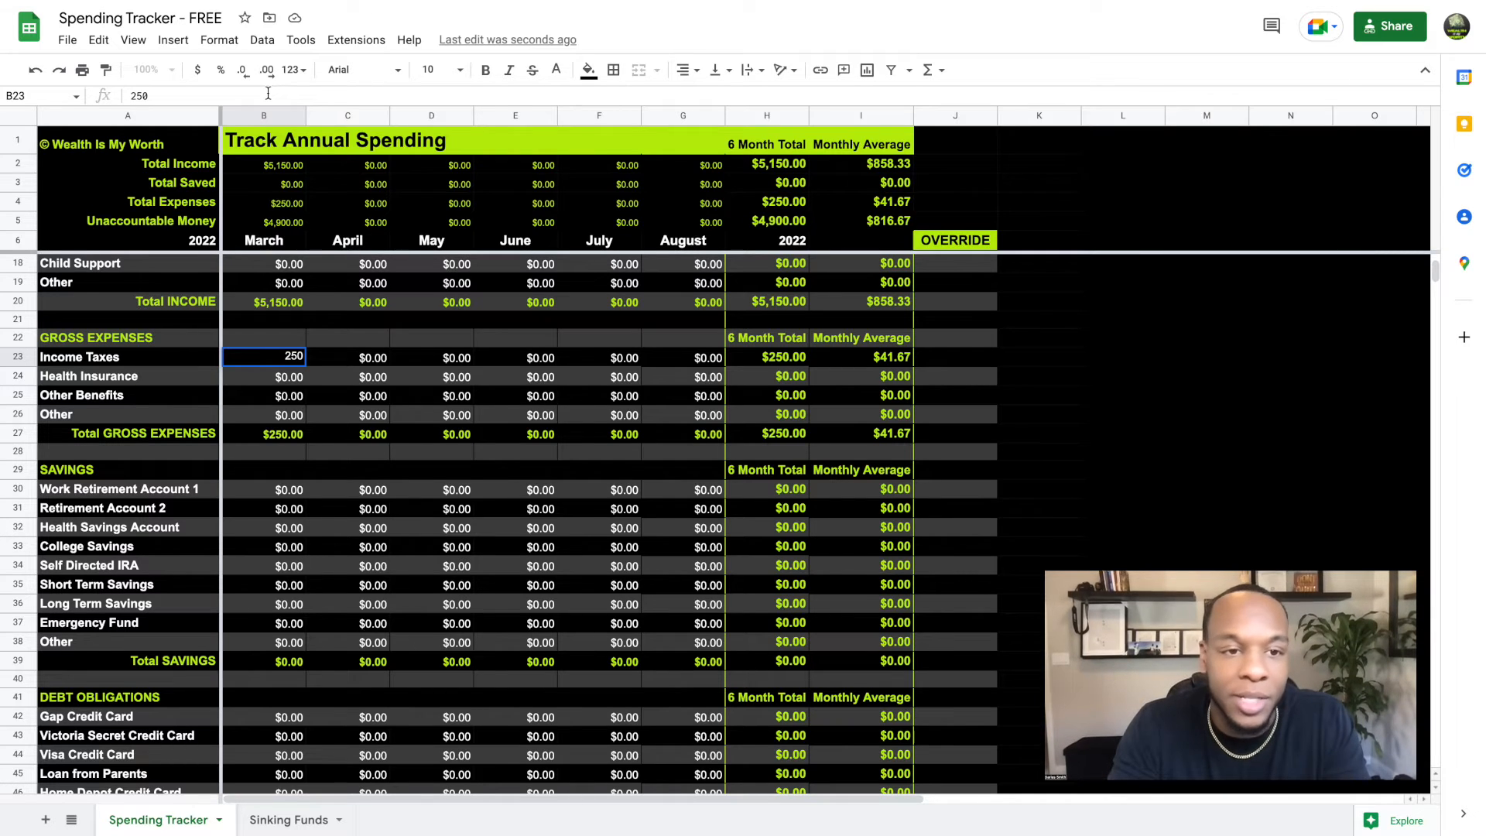
type("+120+")
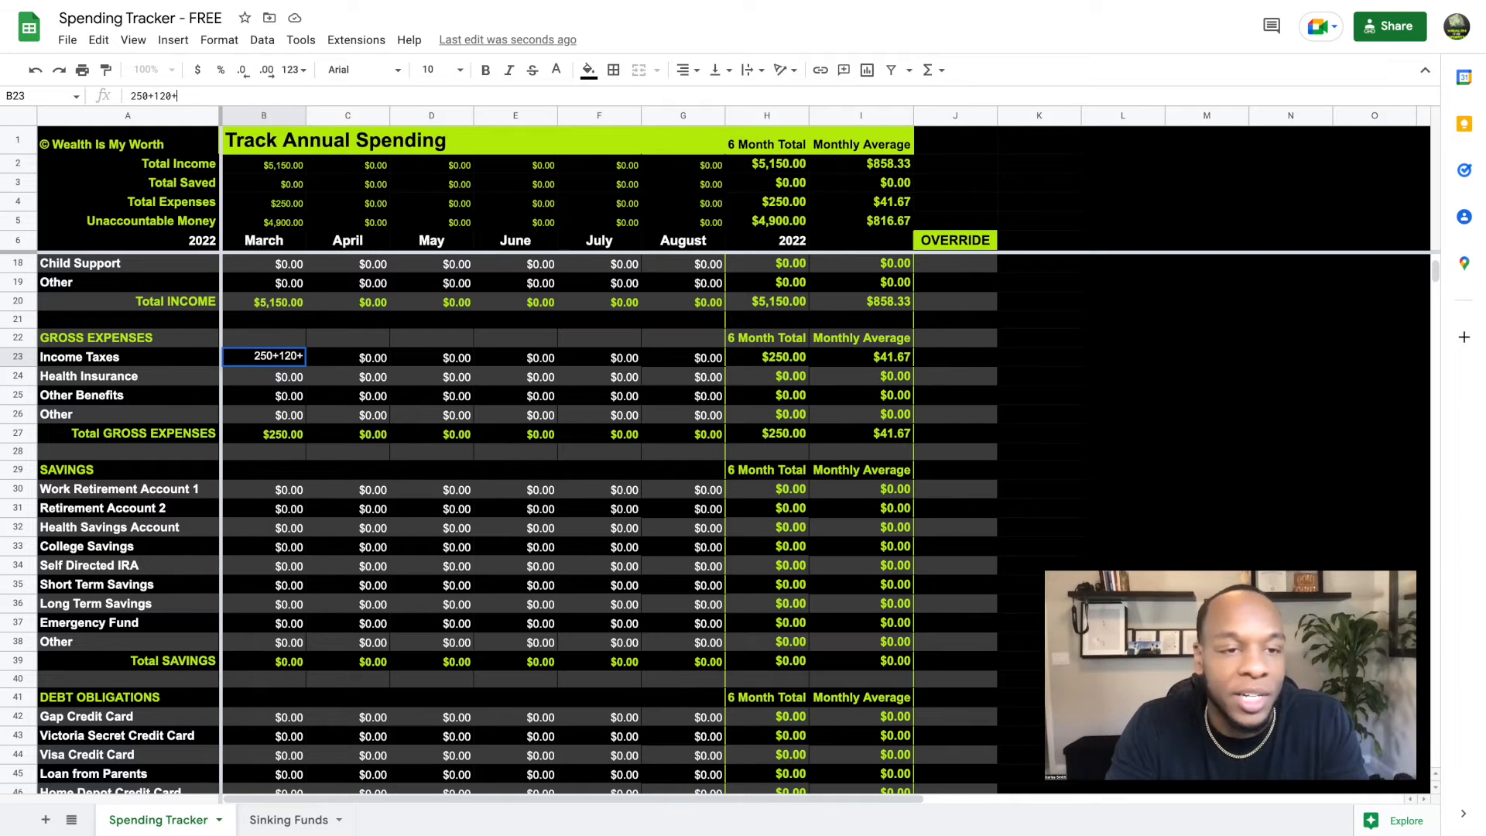
type("10")
key("Return")
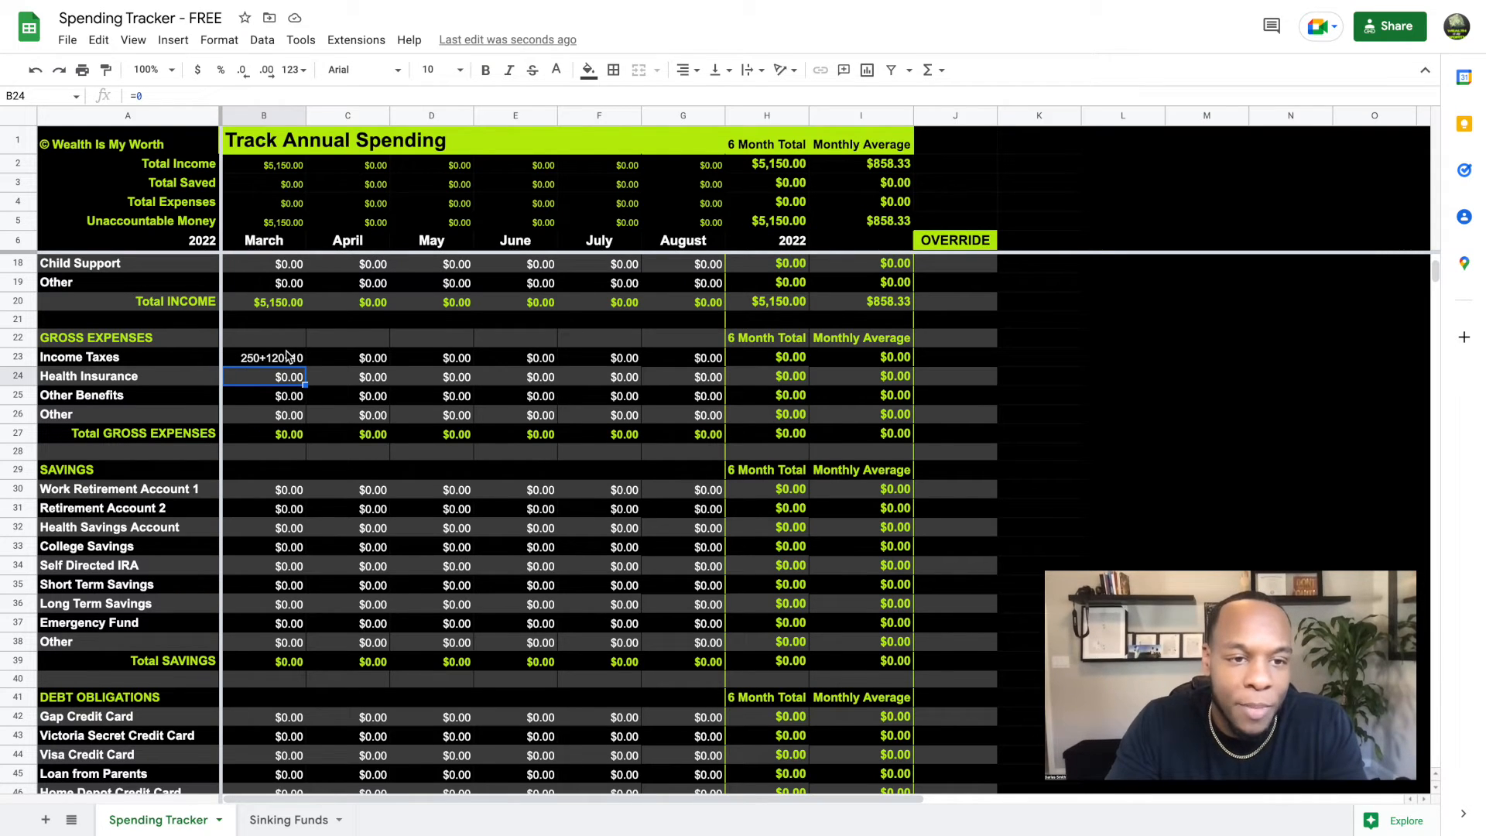
Turn the March Income Taxes entry into a calculated sum by putting an equals sign in front, making it =250+120+10
left_click(284, 353)
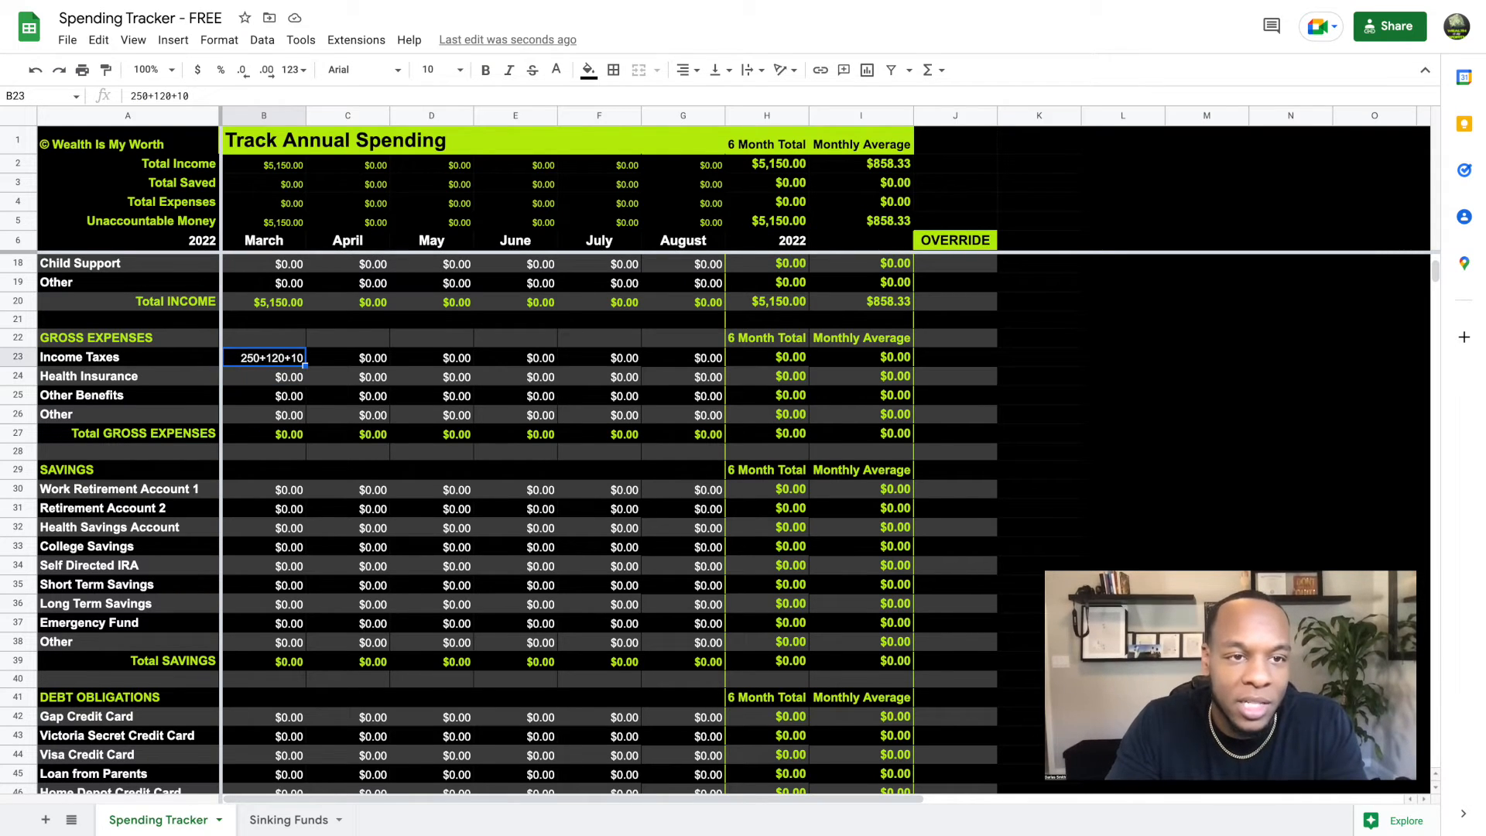
left_click(261, 96)
type("=")
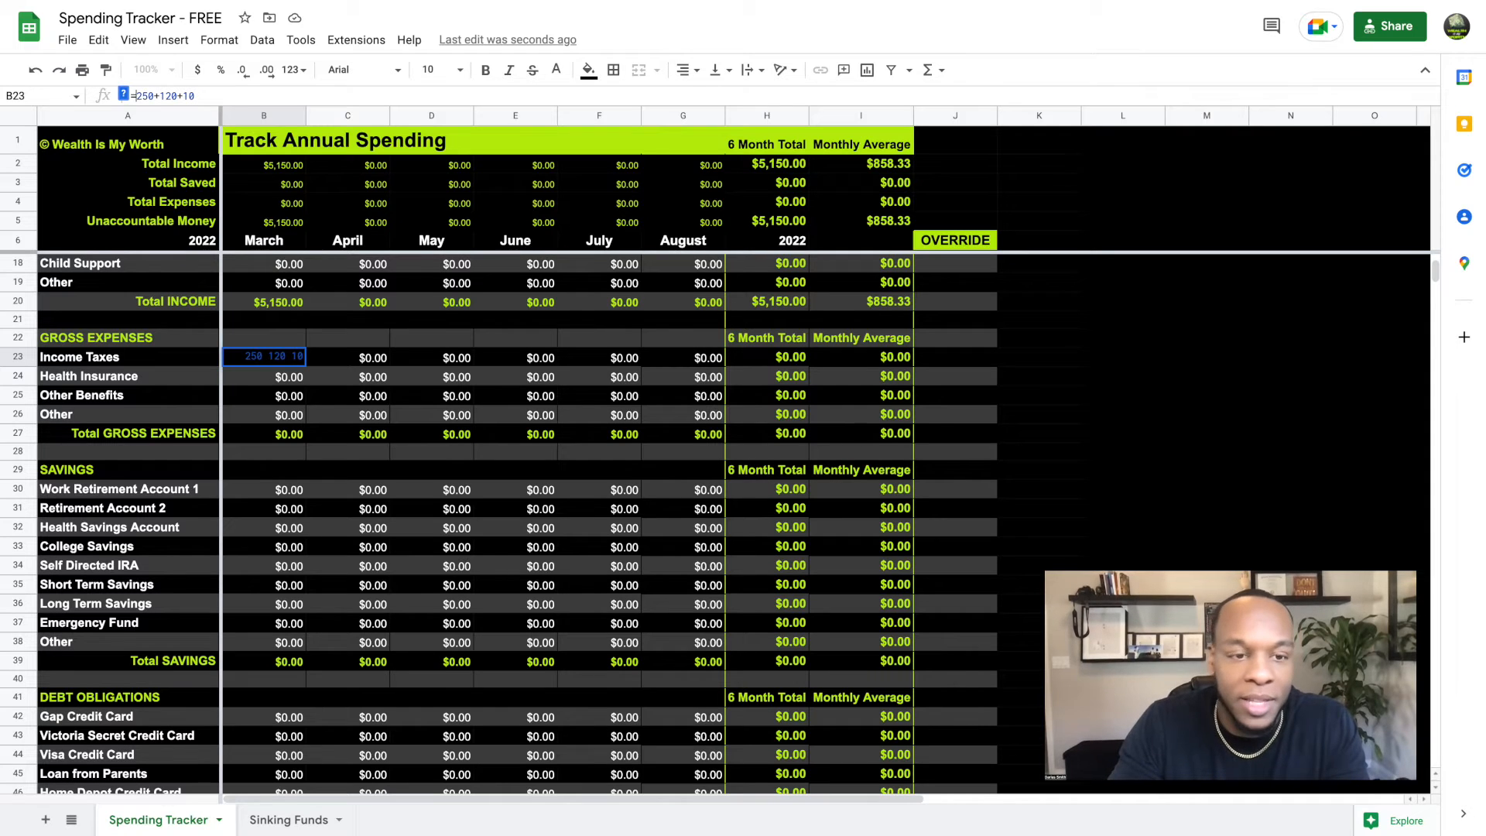
key("Return")
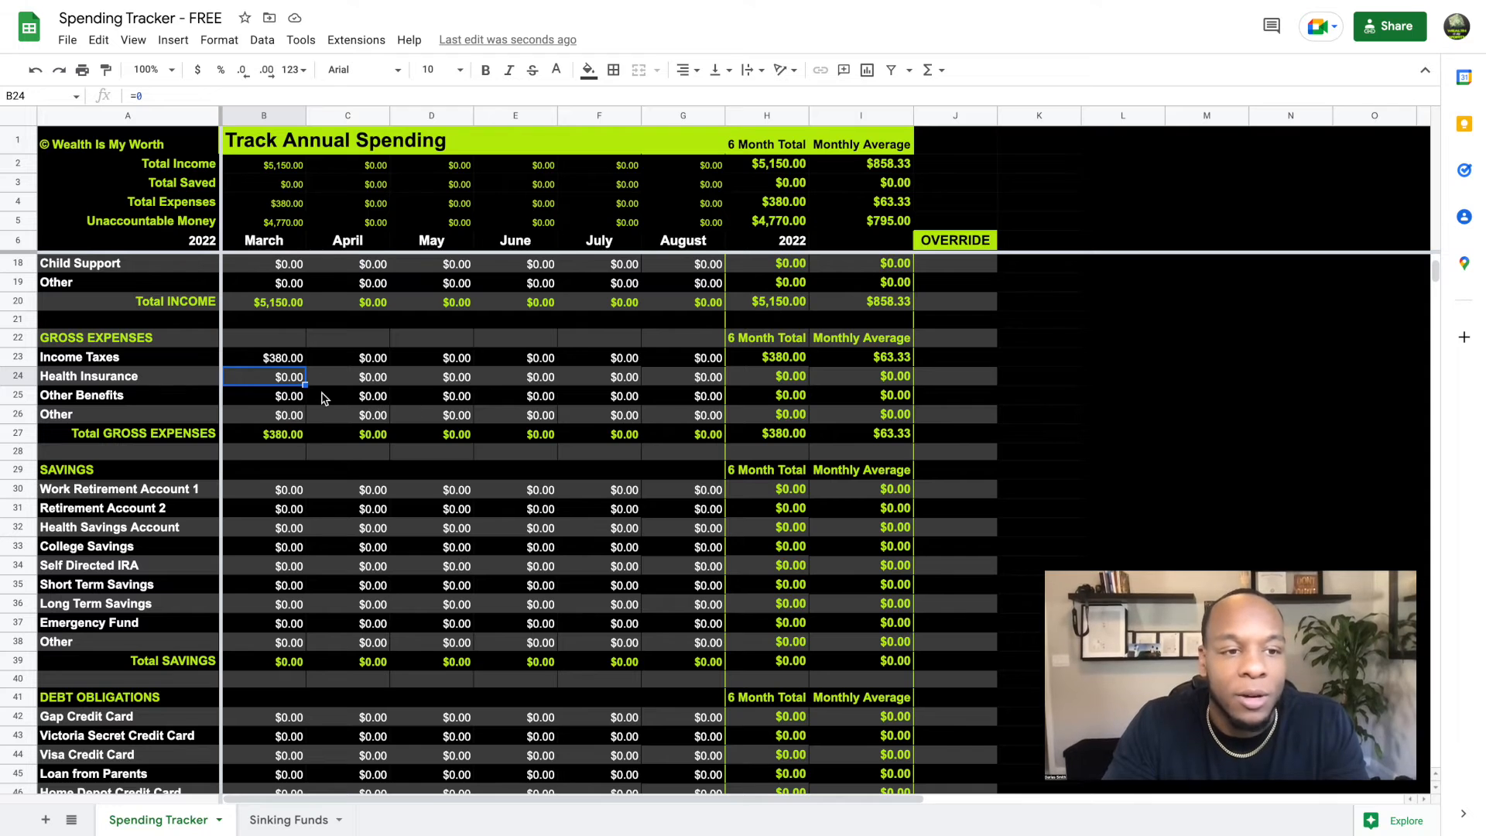
Look over the Savings section, checking the Work Retirement Account 1 category and its March amount cell
scroll(325, 399, "down", 3)
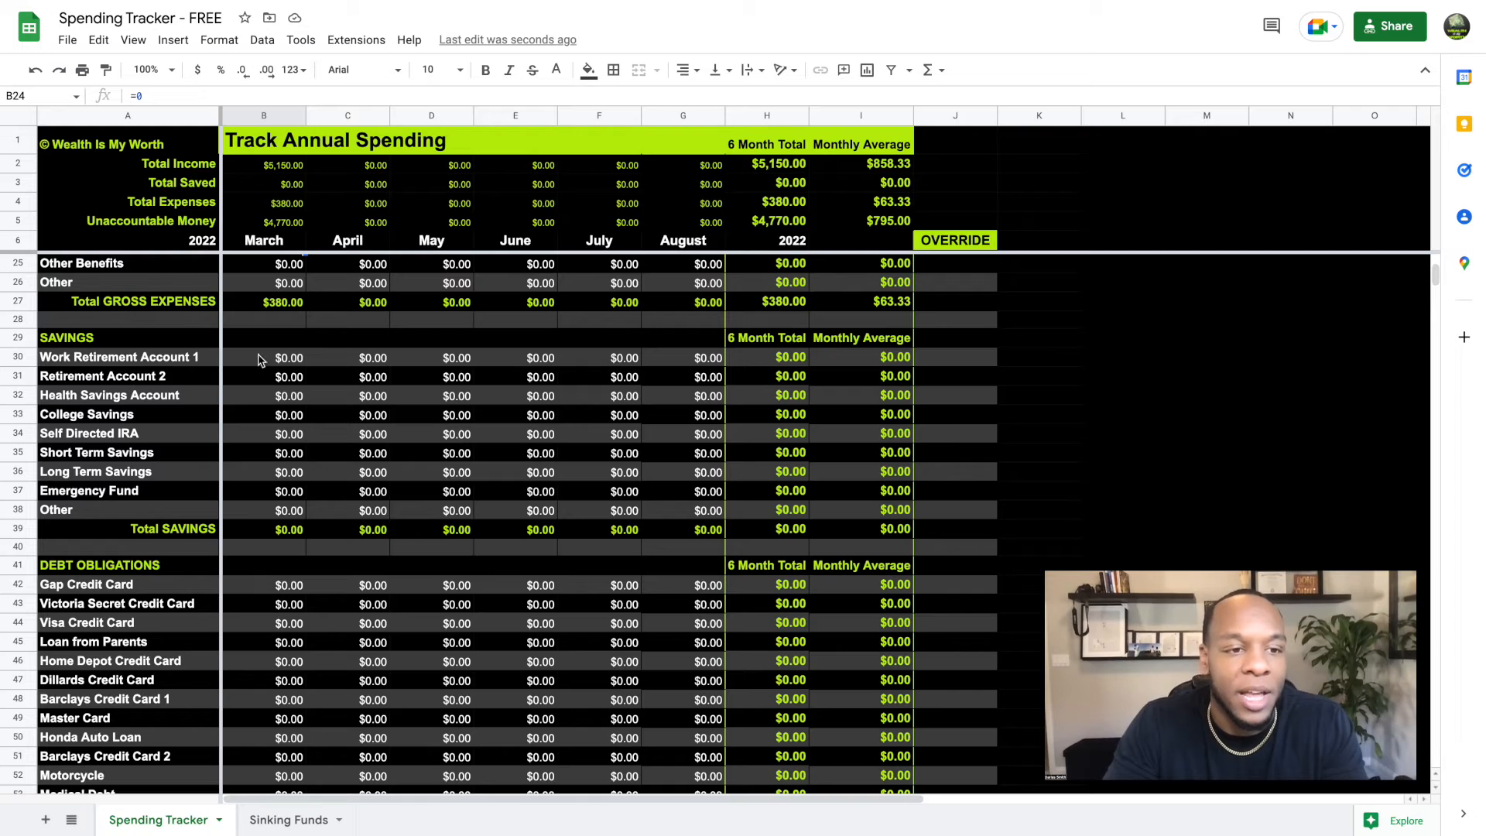
left_click(136, 365)
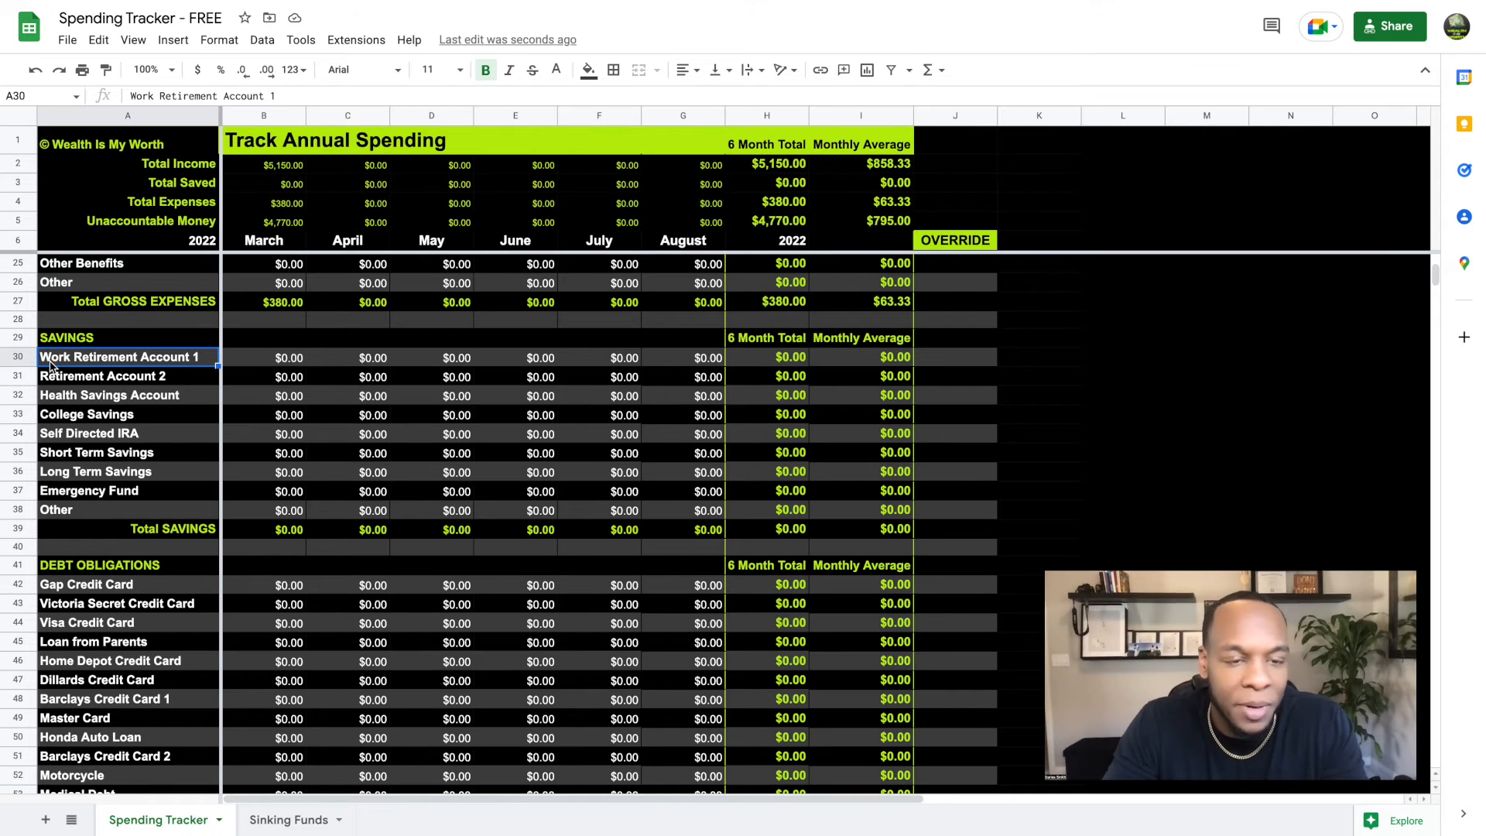
left_click(260, 367)
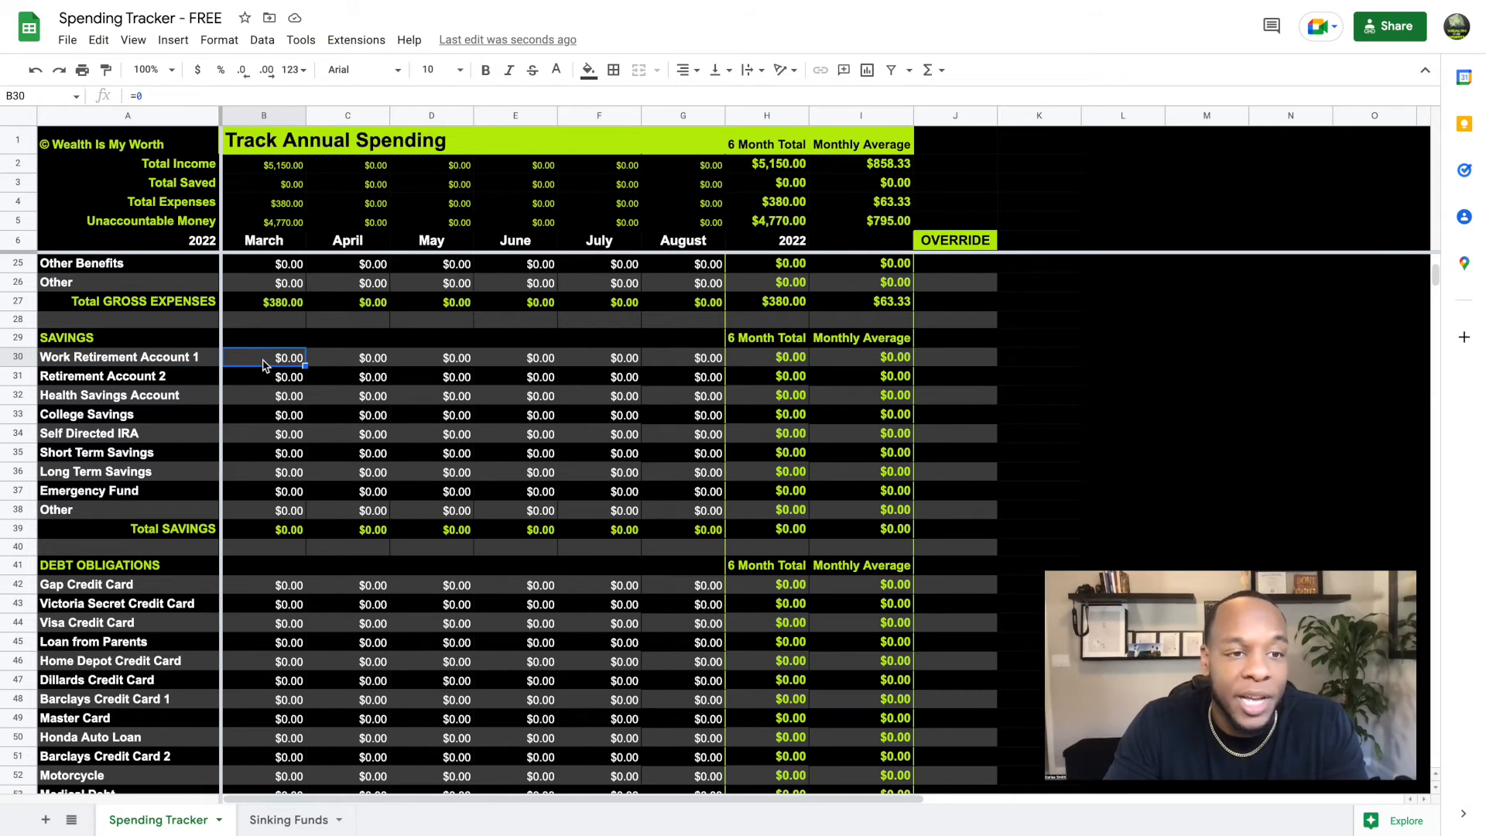
scroll(263, 364, "up", 1)
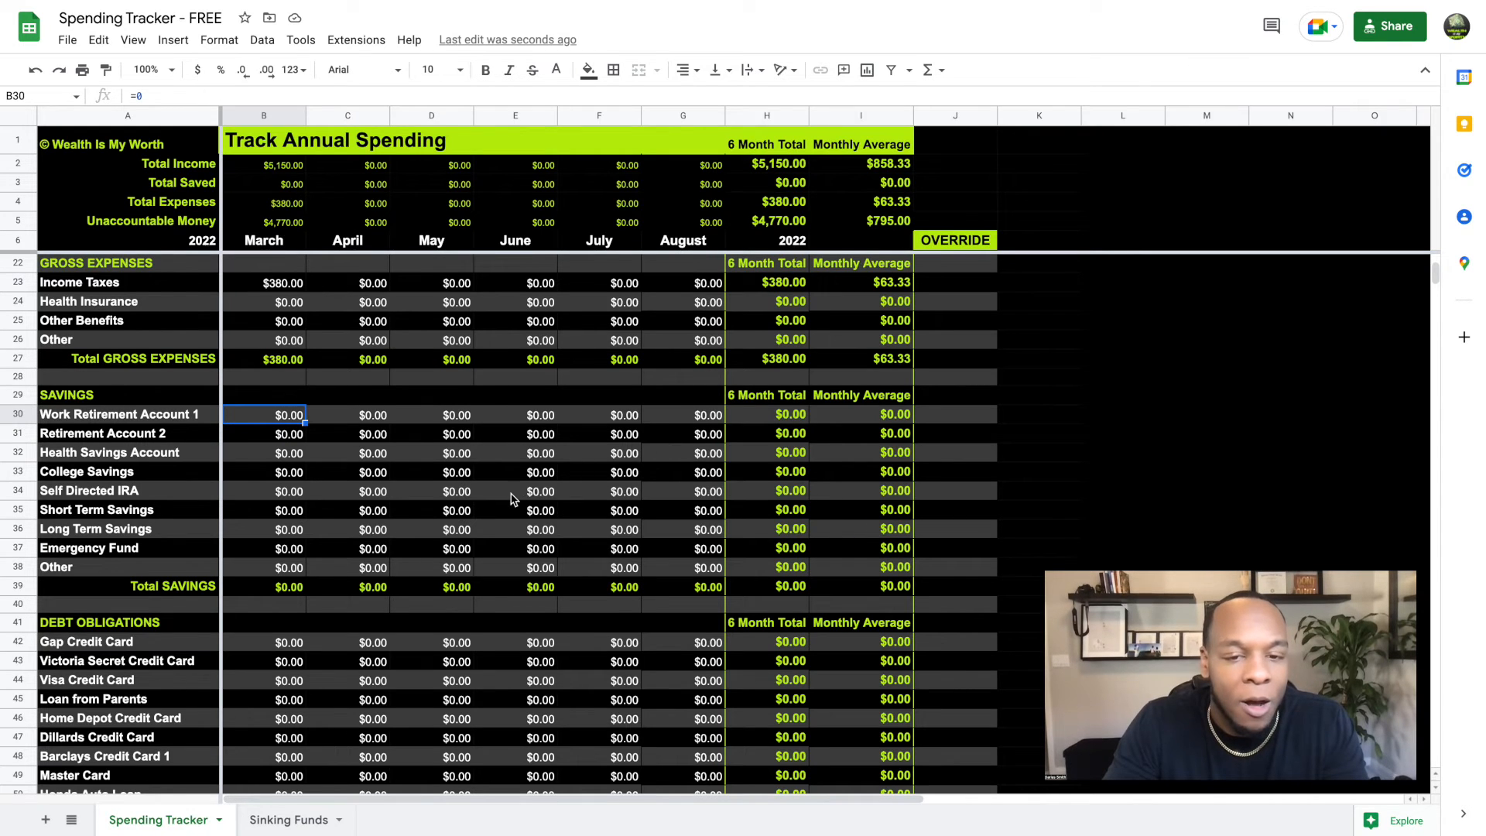
Examine the Debt Obligations section, checking the Gap Credit Card category and its monthly cells from March to June
scroll(511, 499, "down", 5)
scroll(511, 499, "down", 1)
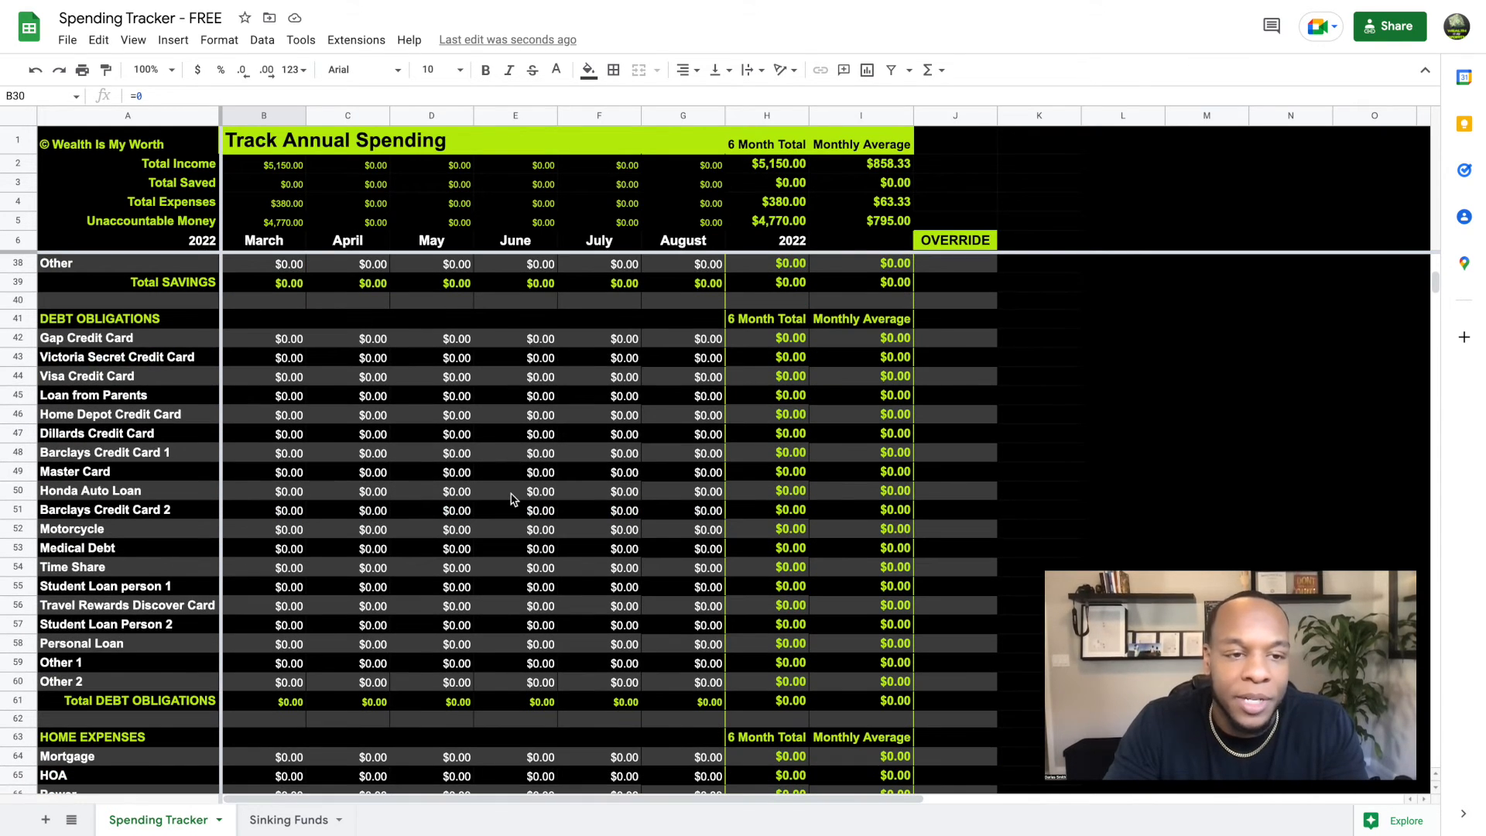
scroll(495, 406, "down", 1)
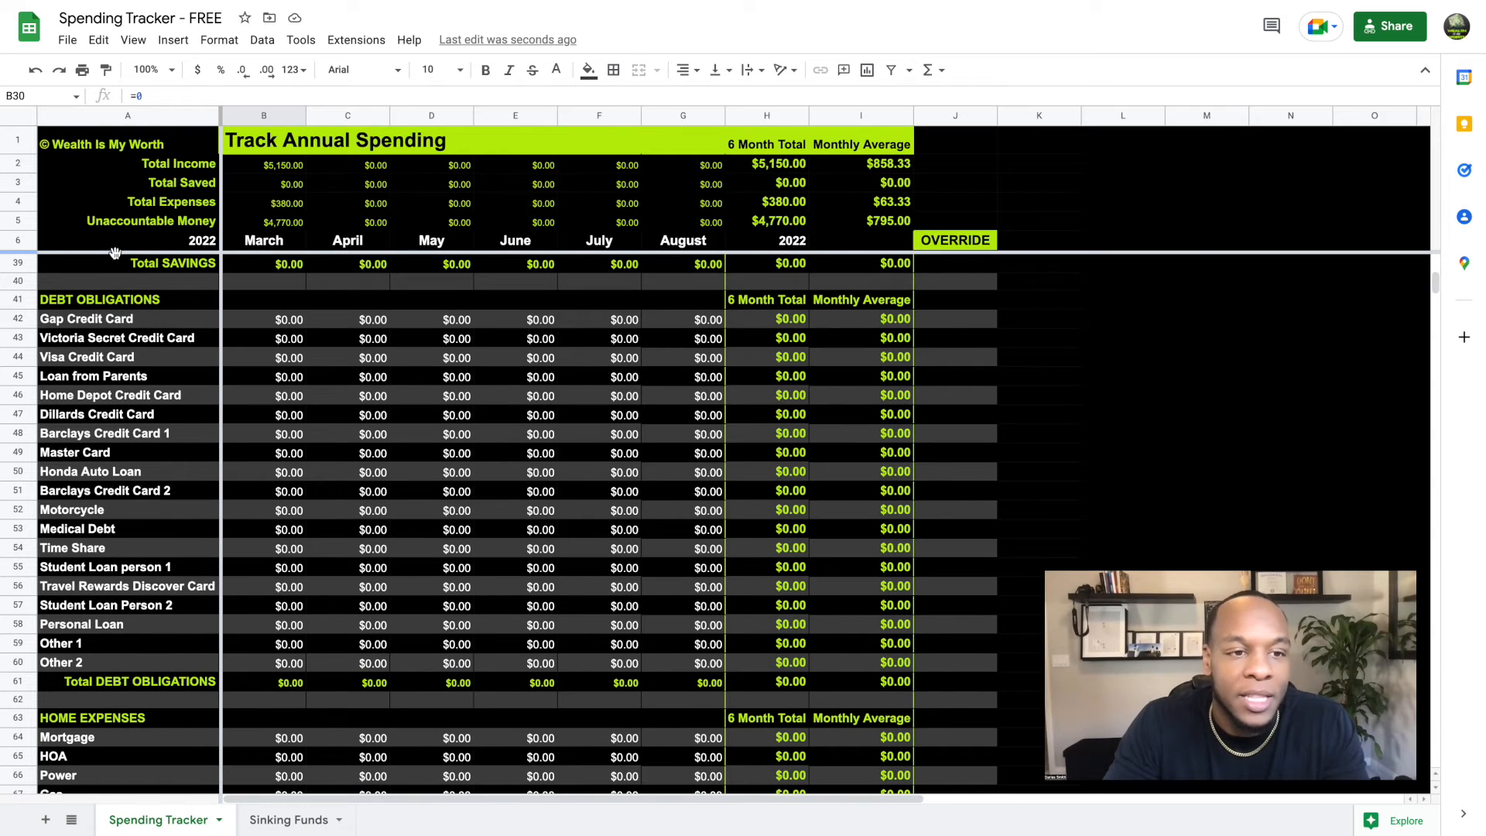
left_click(74, 304)
left_click(80, 319)
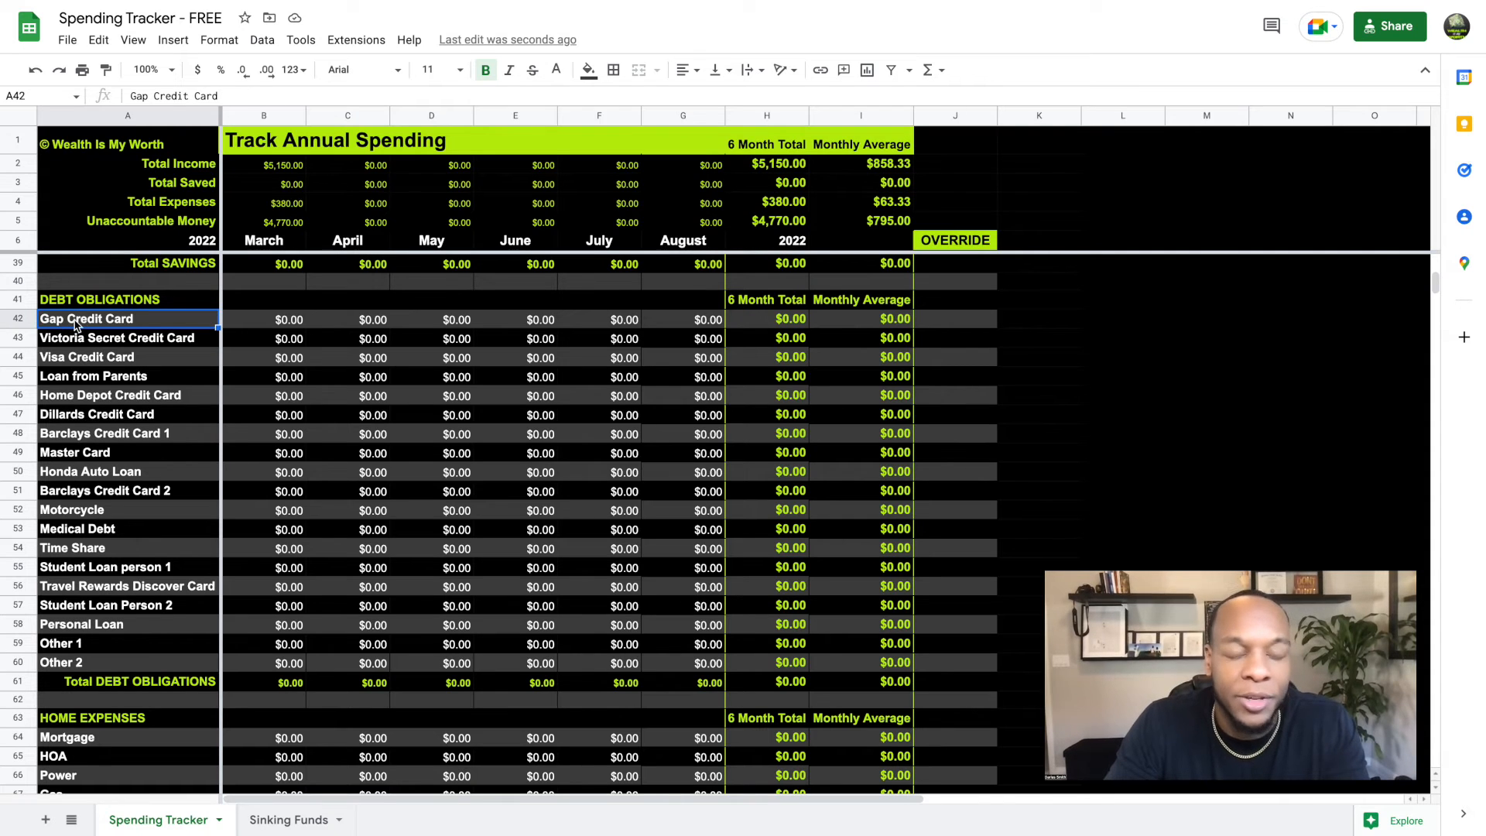
left_click(264, 327)
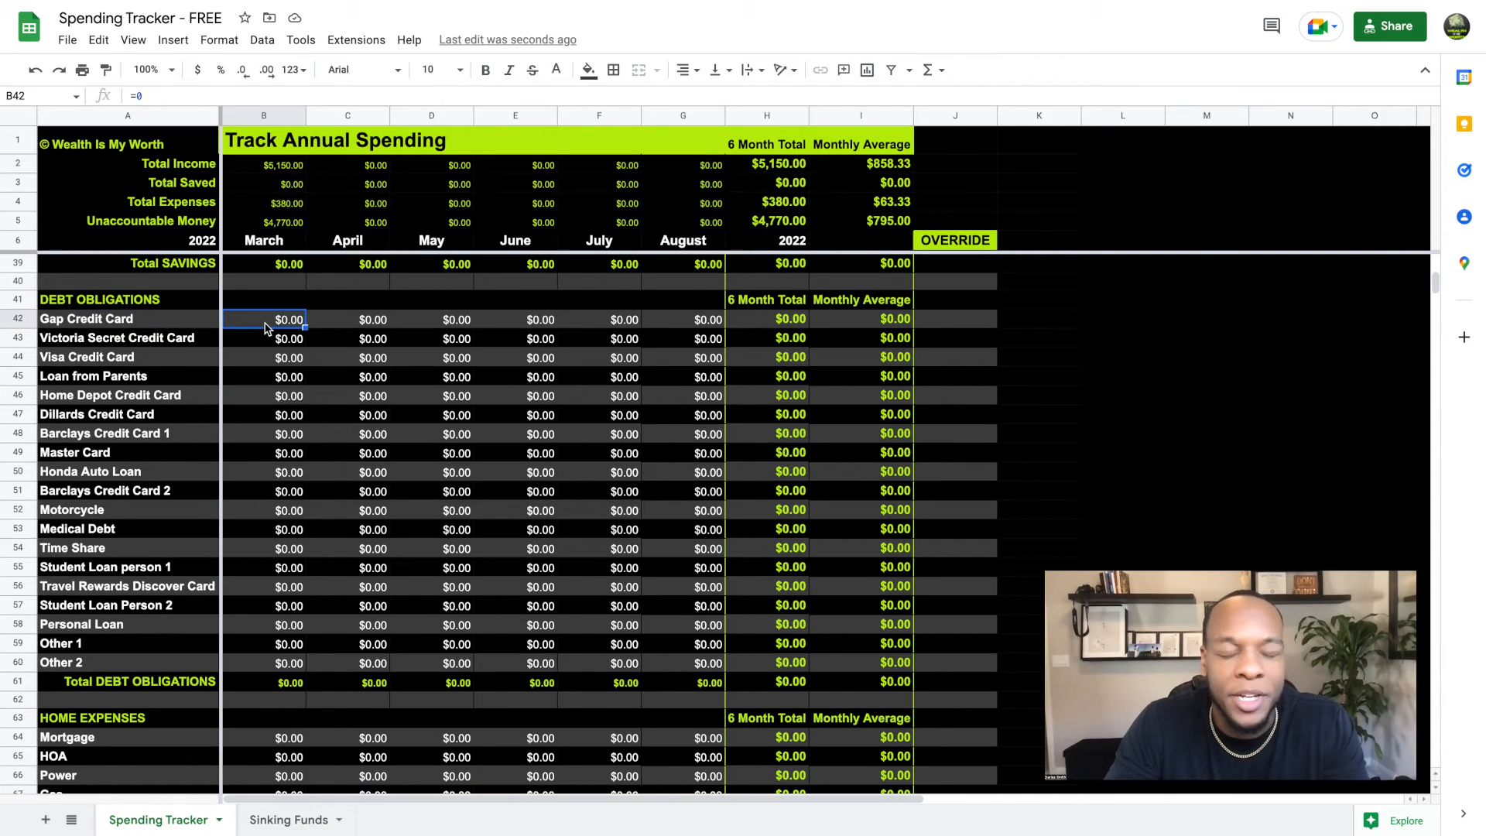
left_click(372, 324)
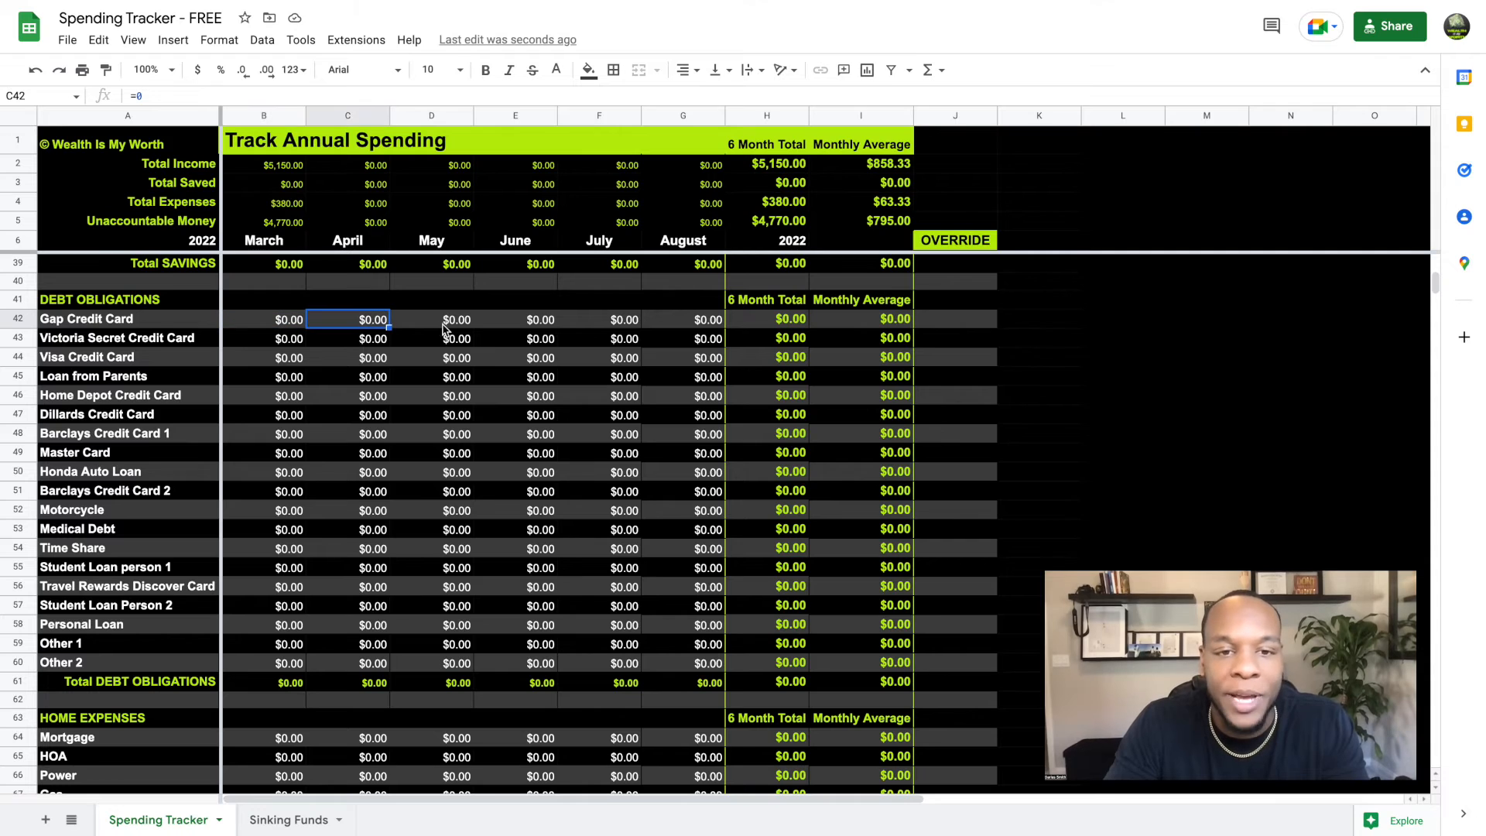
left_click(447, 329)
left_click(544, 333)
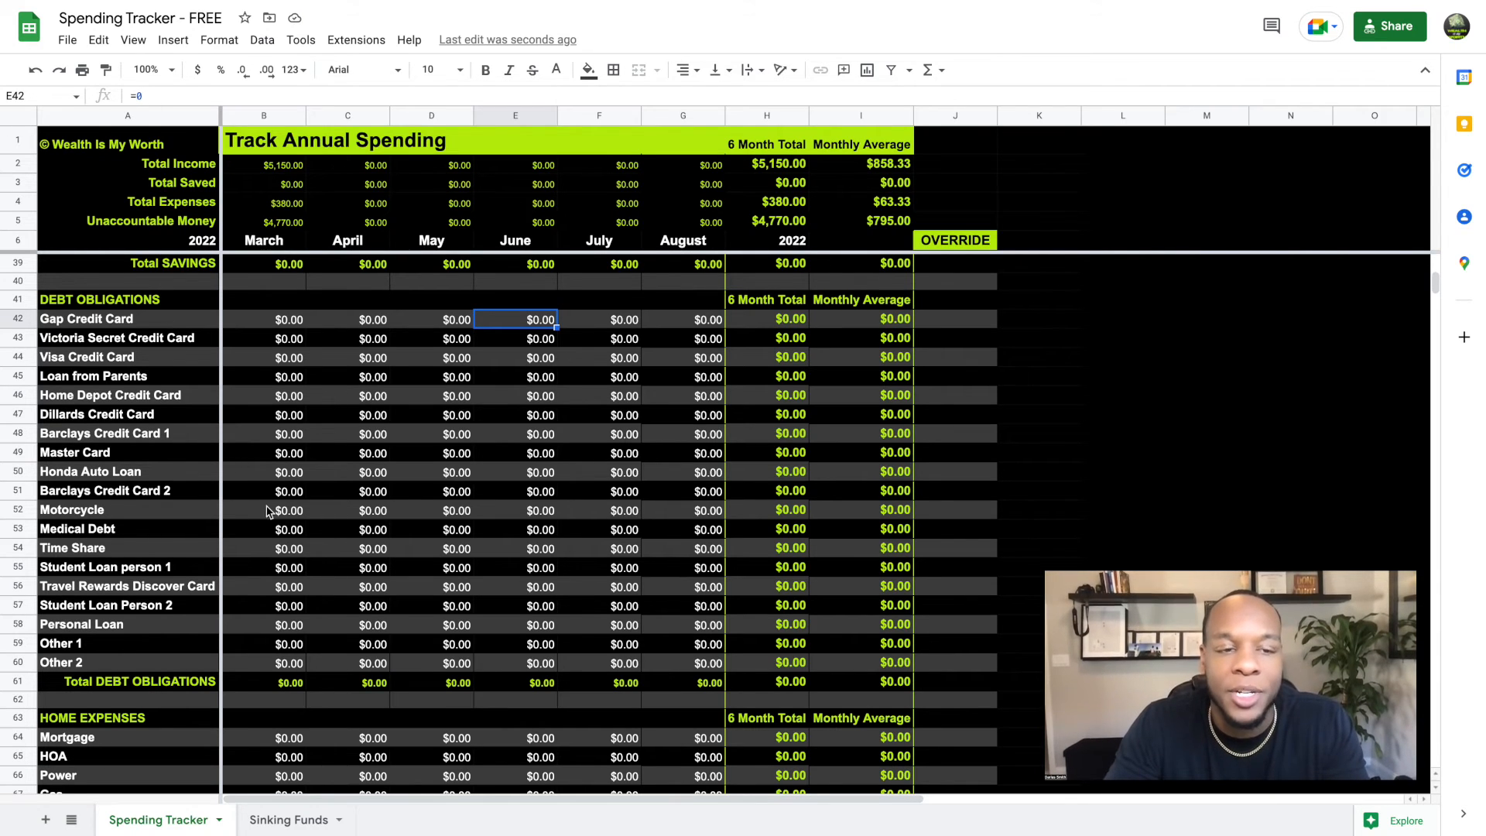
Review the Home Expenses categories from Mortgage to Other 2 and the Transportation section below them
scroll(581, 465, "down", 3)
scroll(580, 465, "down", 2)
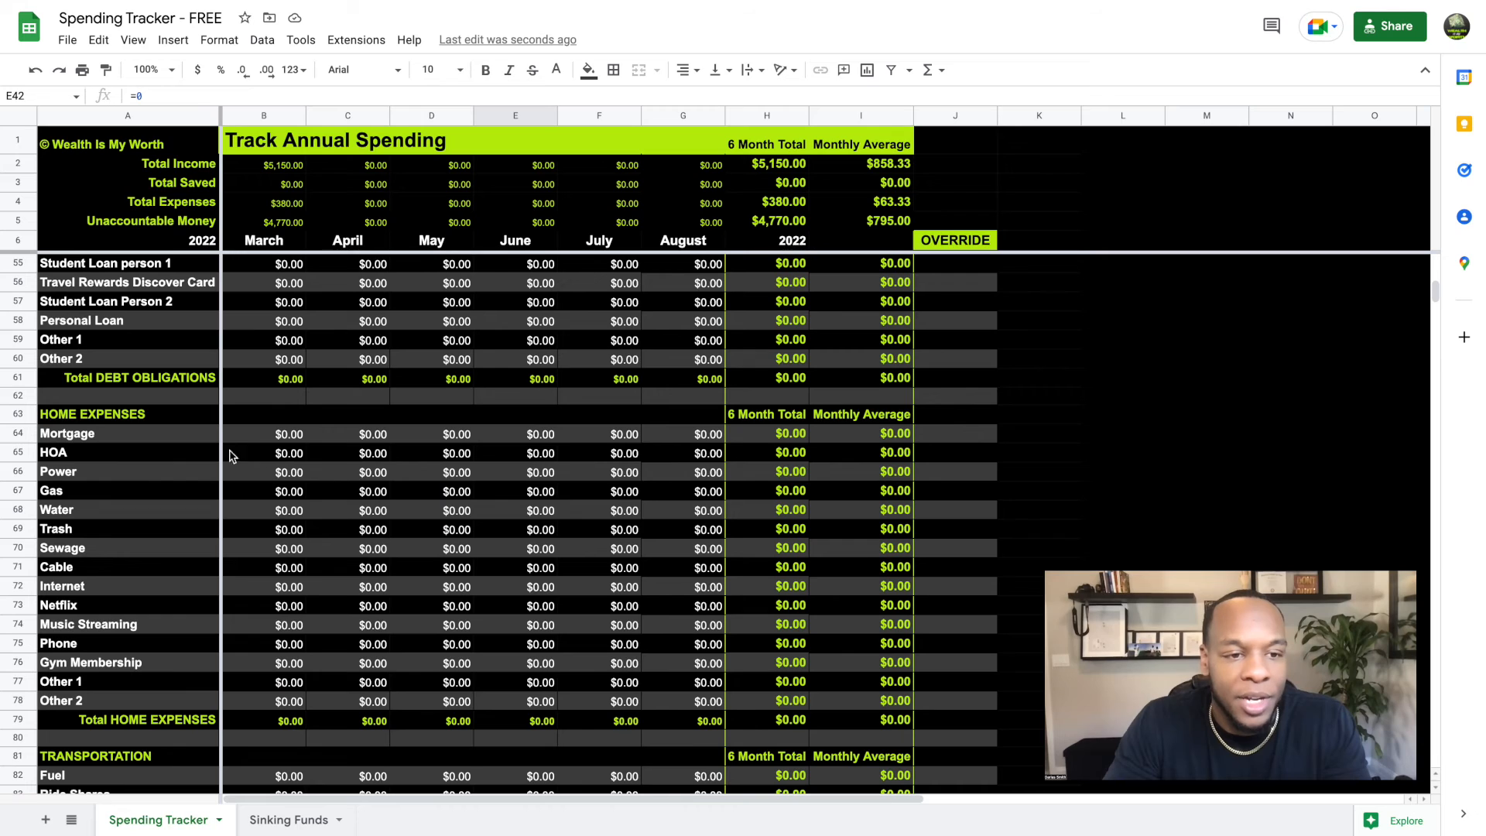
left_click(177, 438)
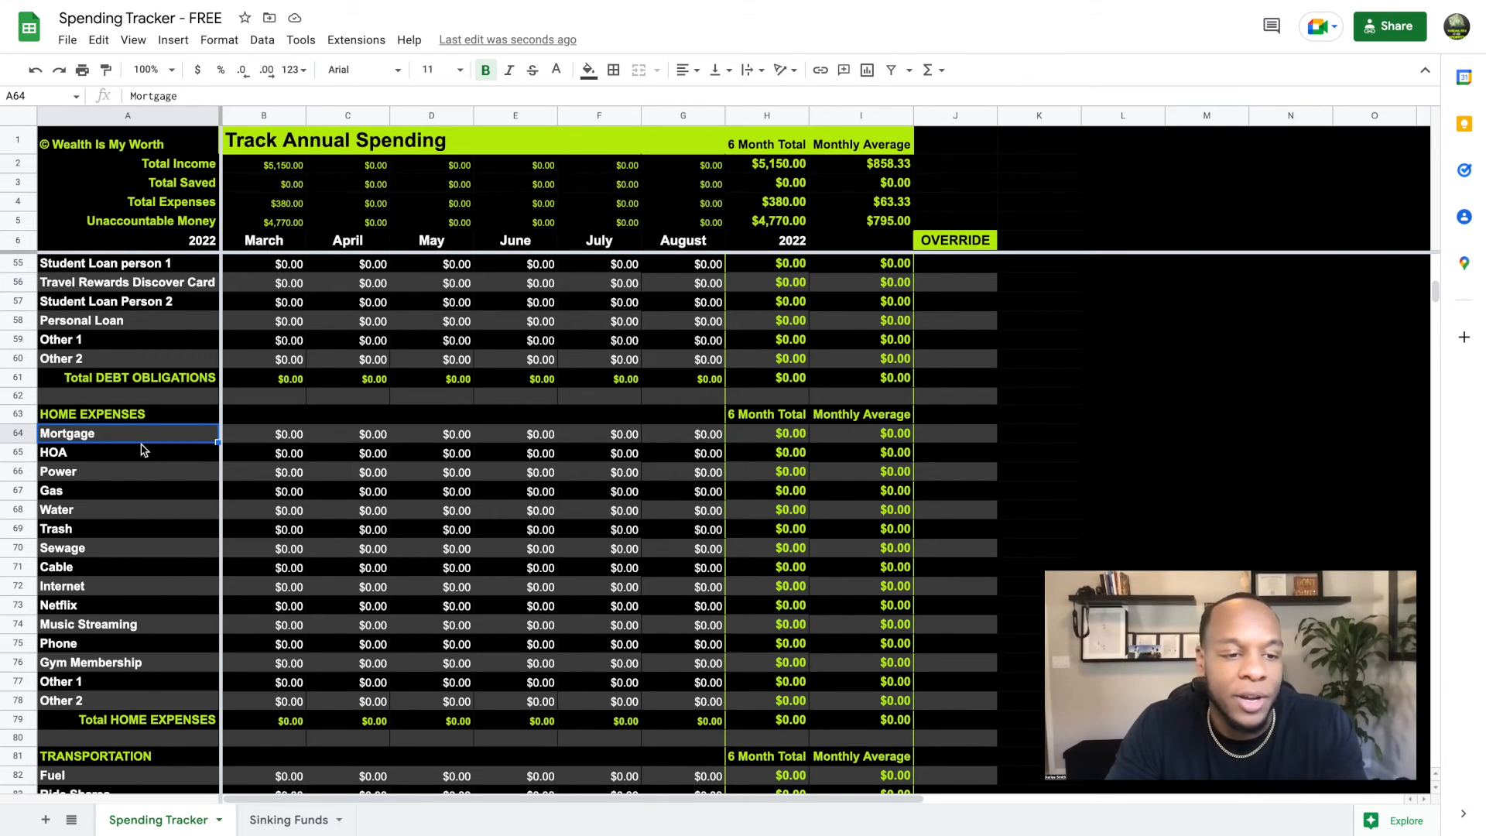
left_click(81, 694)
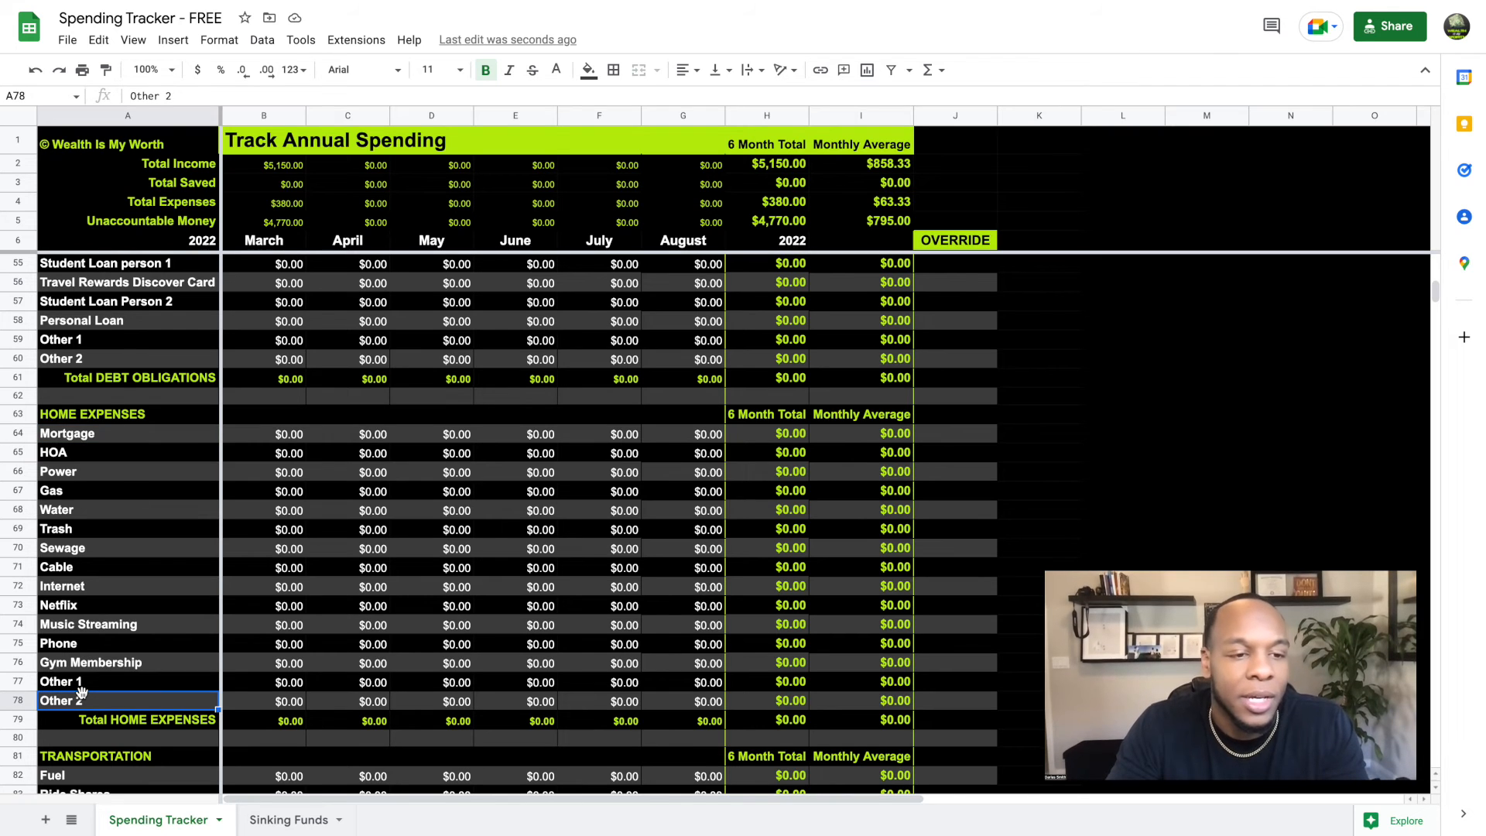
left_click(82, 687)
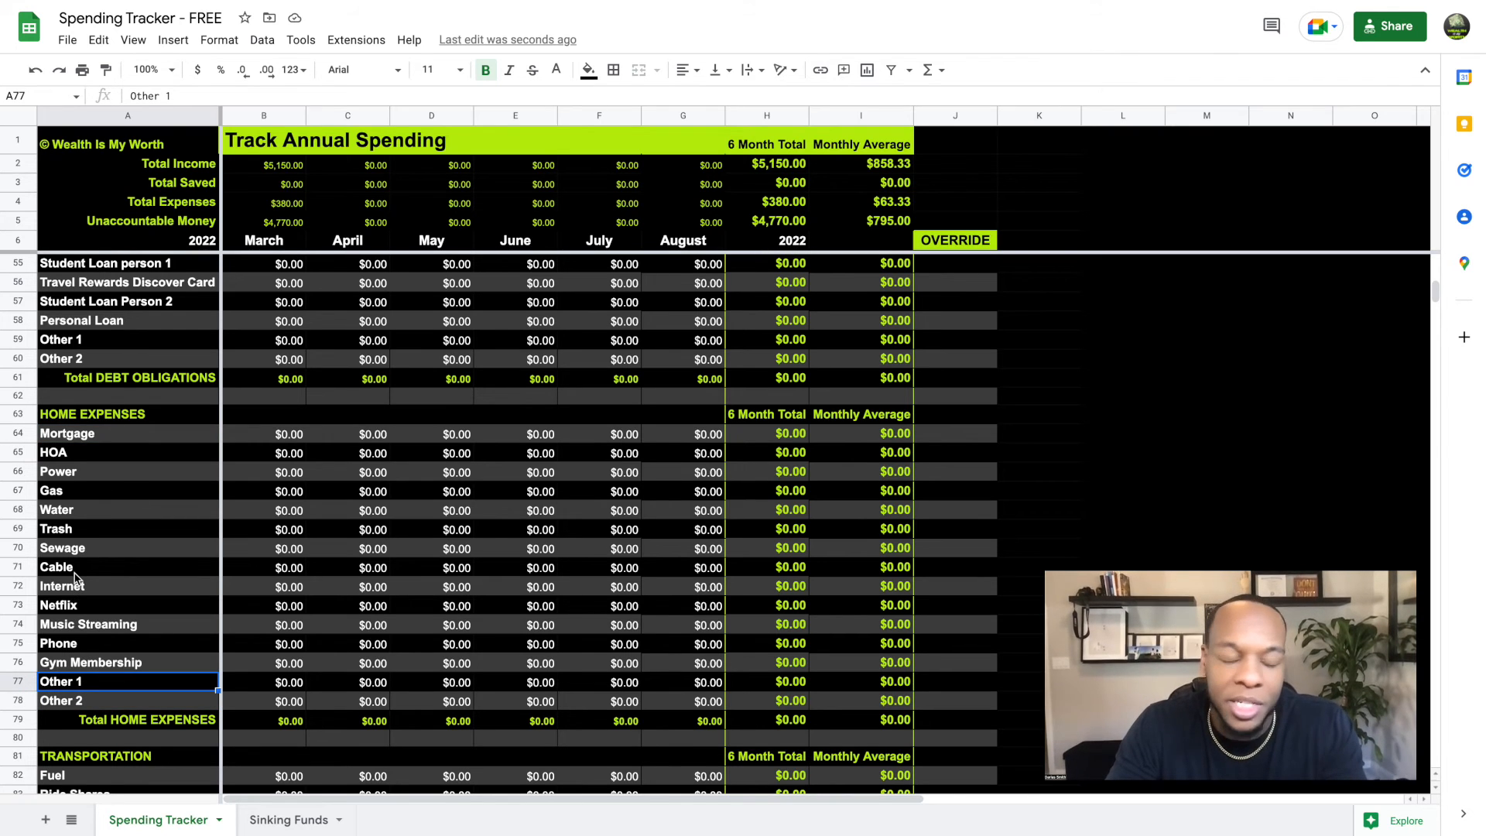
scroll(75, 577, "down", 8)
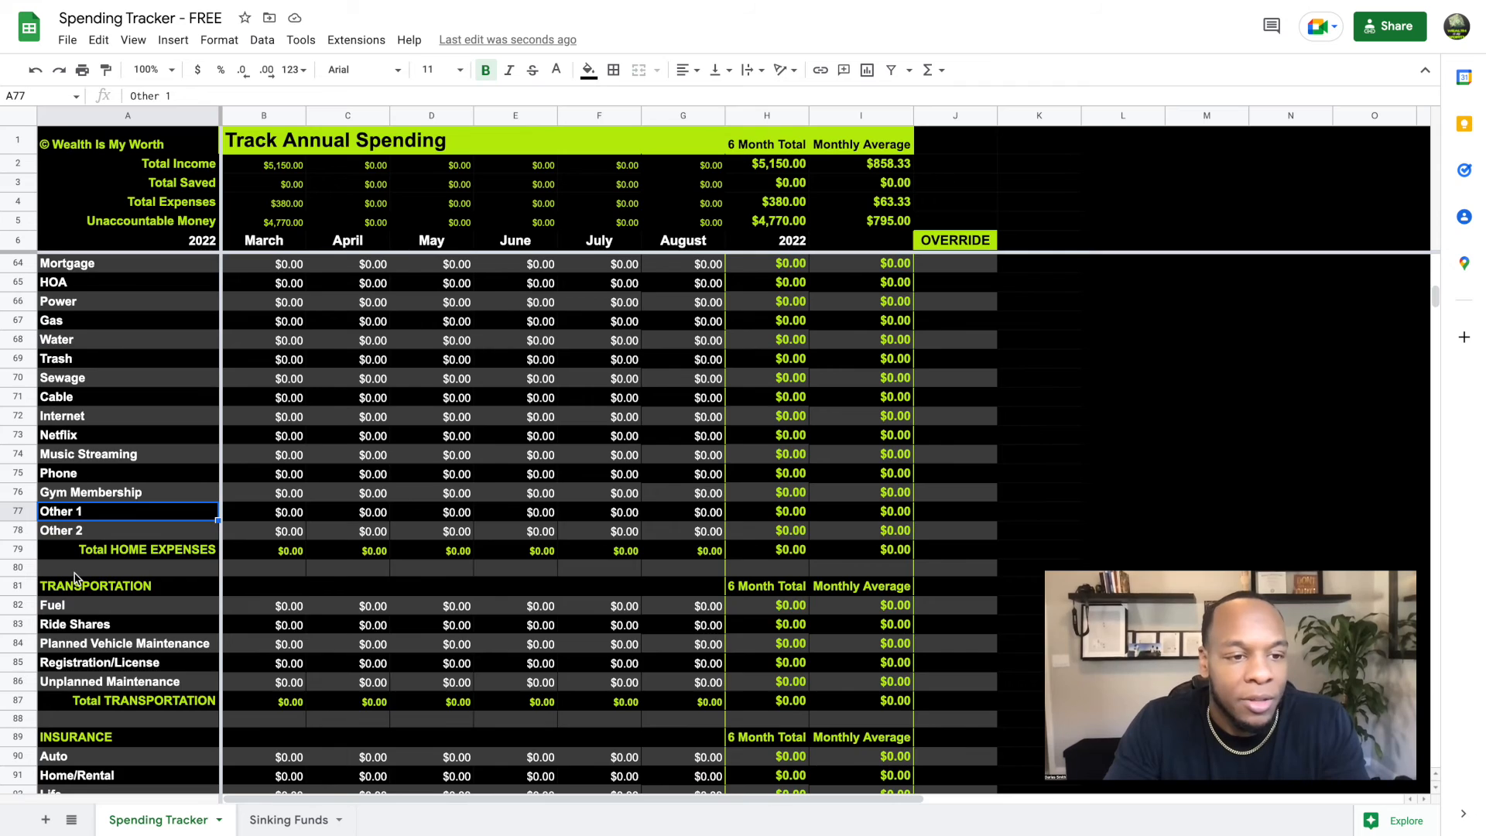
scroll(75, 577, "down", 2)
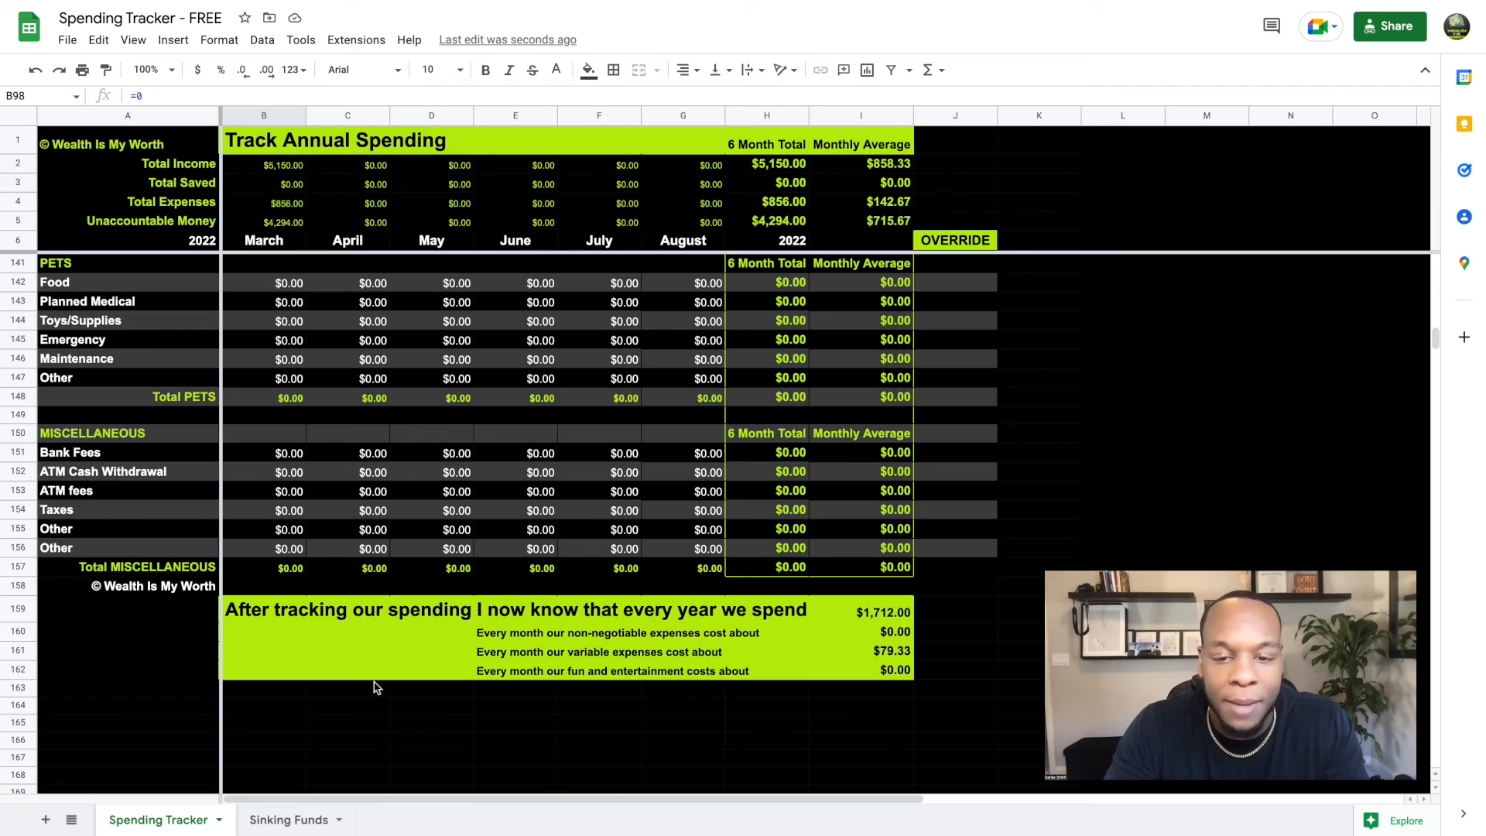
Inspect the closing summary's yearly spending figure and its monthly non-negotiable, variable, and fun and entertainment cost formulas
left_click(894, 614)
key("Down")
key("Down")
key("Down")
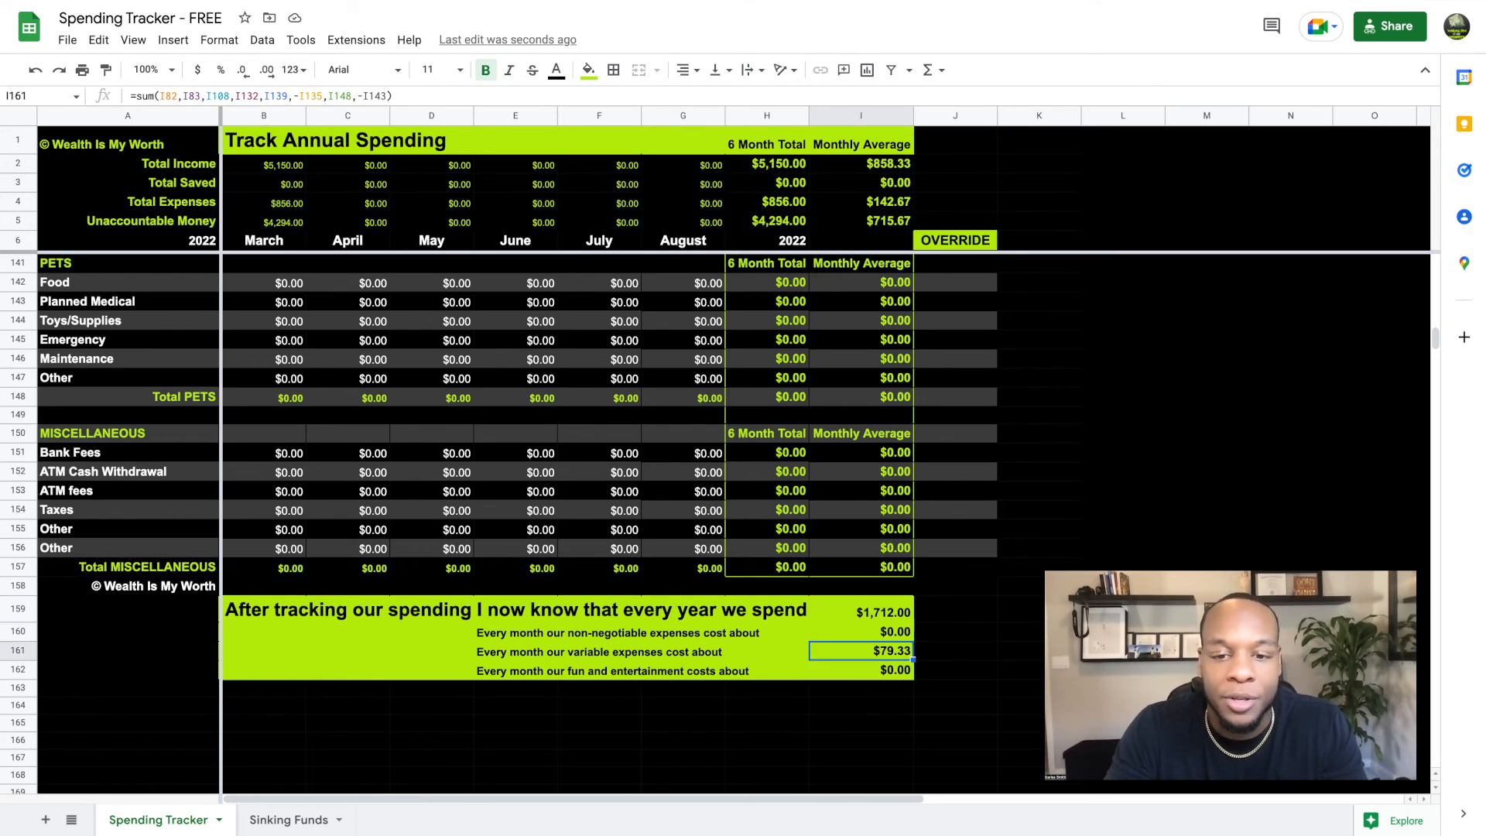
key("Up")
key("Up")
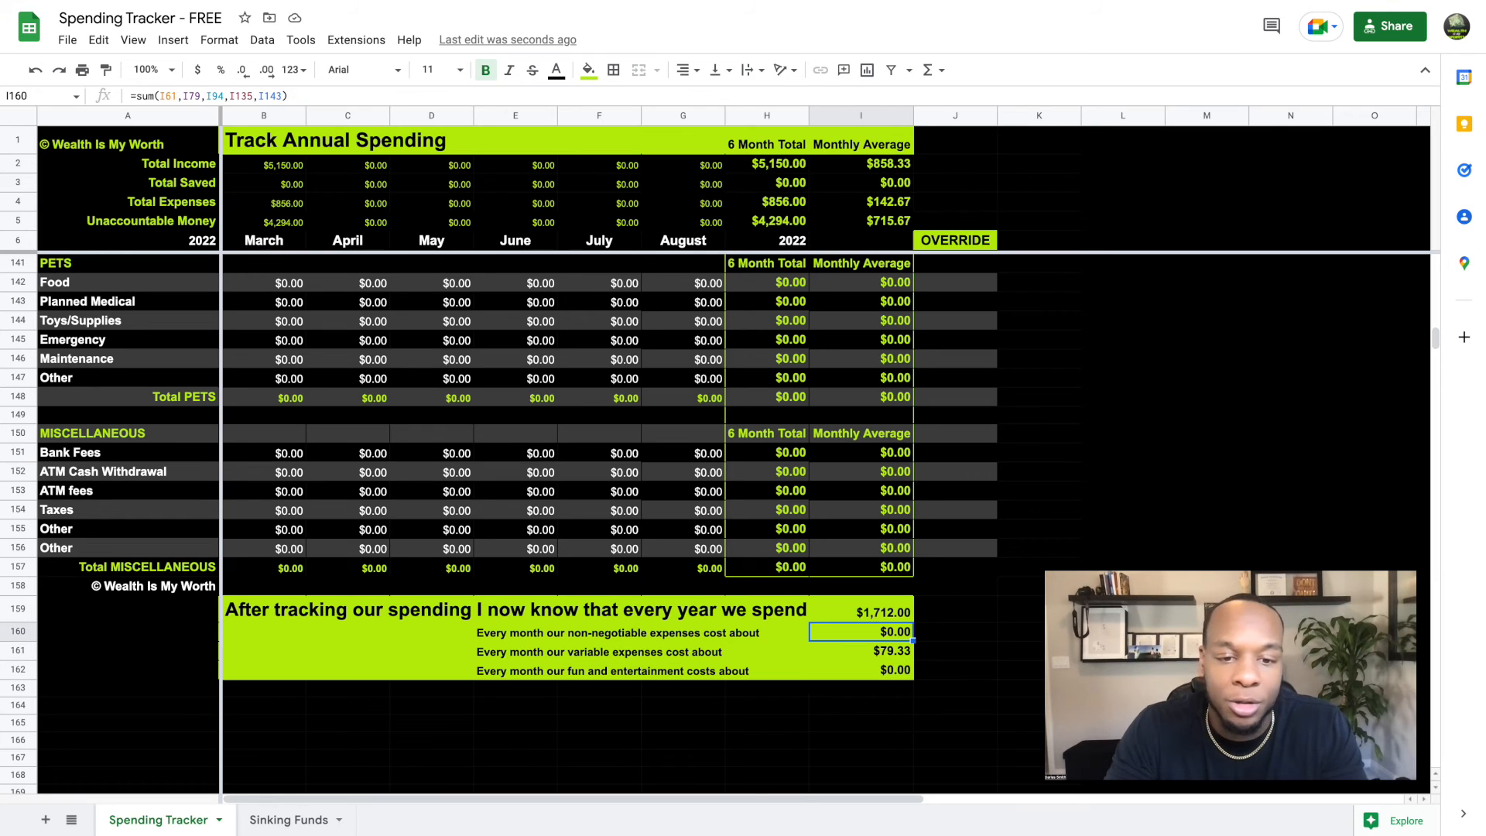
key("Down")
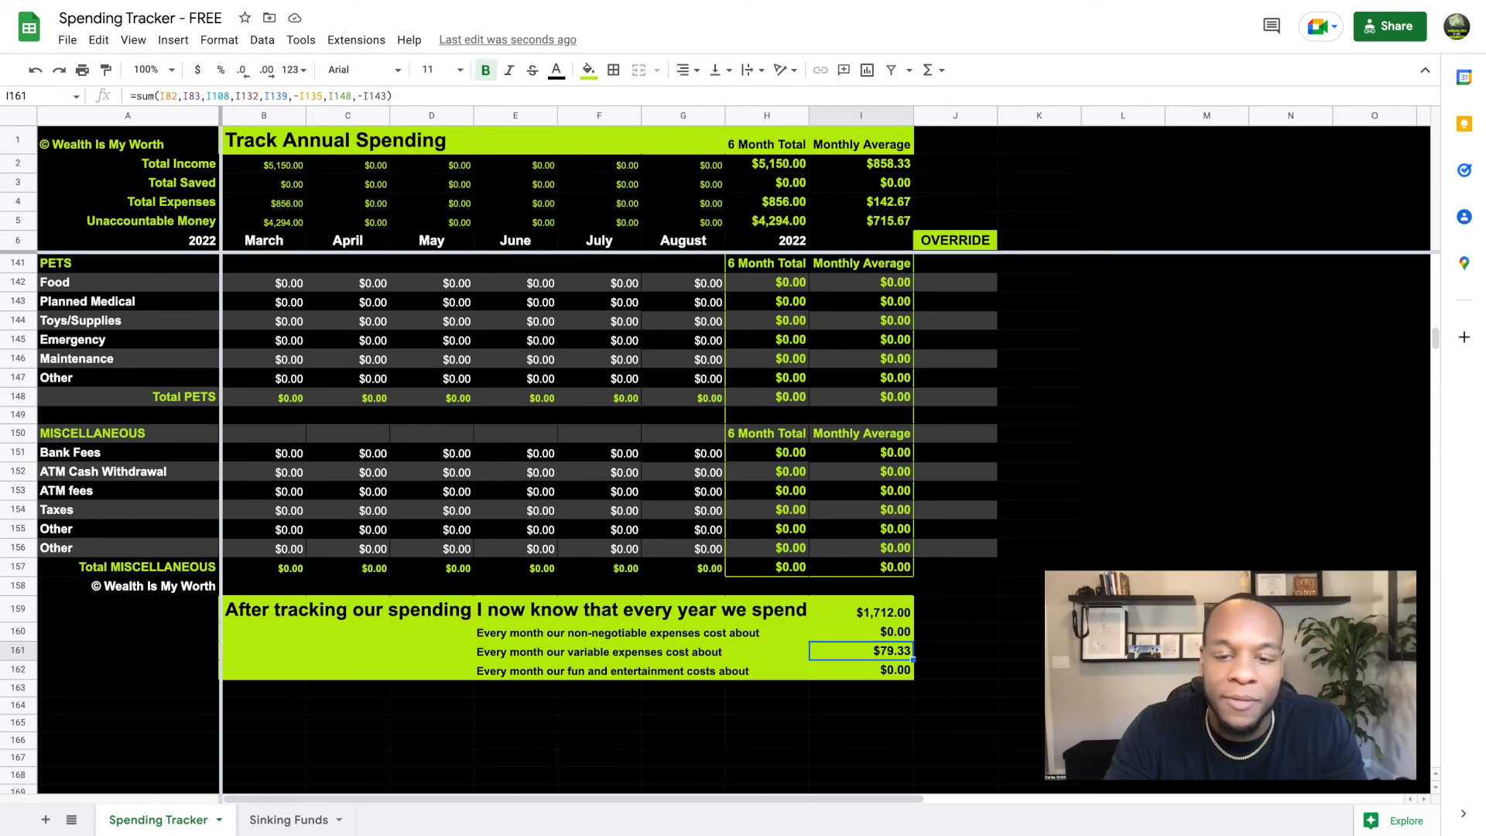
key("Down")
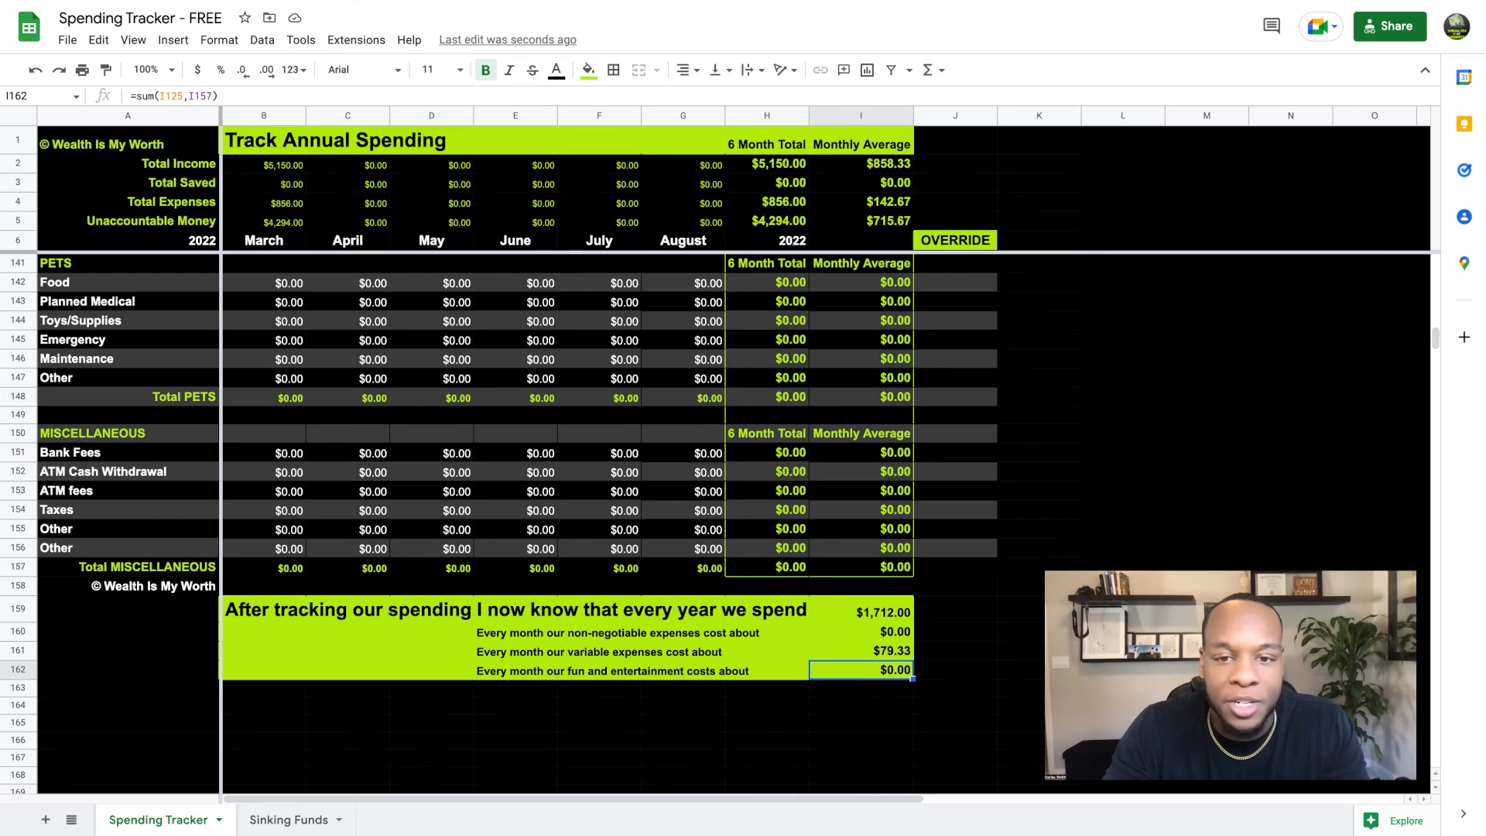
scroll(542, 526, "up", 20)
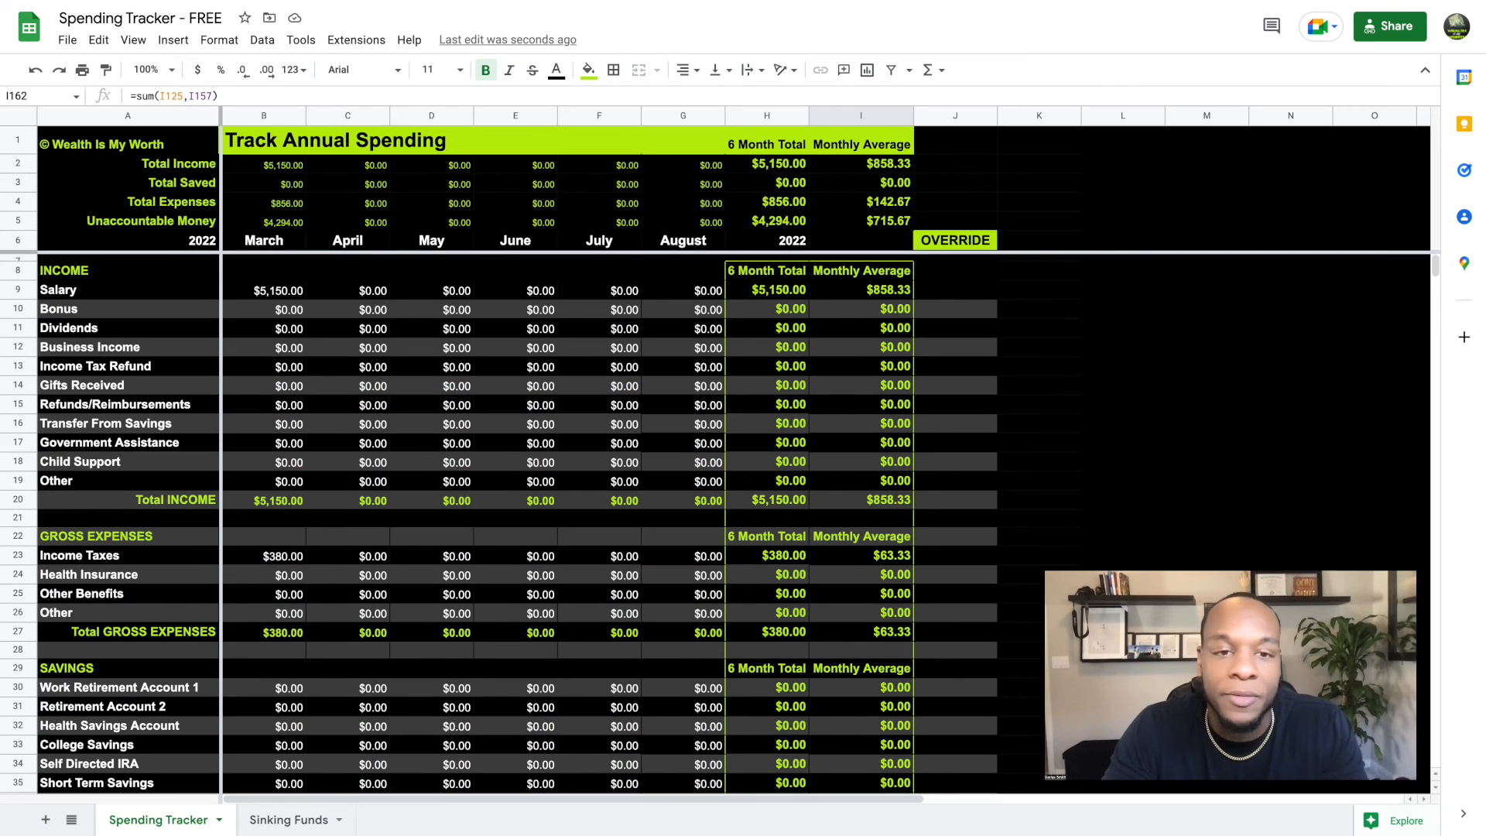